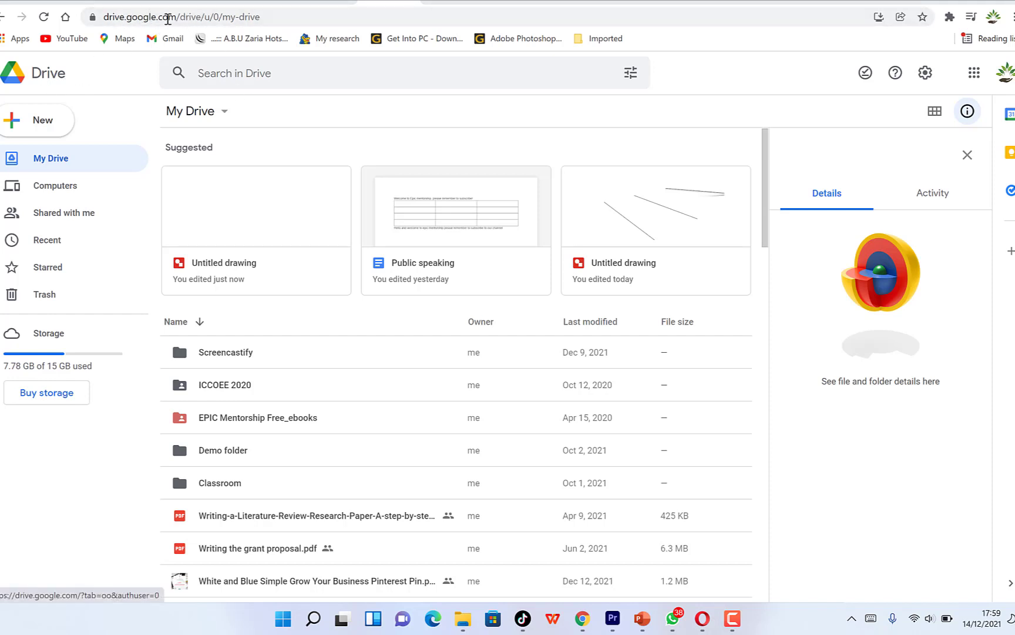
- Create a new blank Google Drawing from Google Drive's New > More menu
{"action": "left_click", "coordinate": [27, 127]}
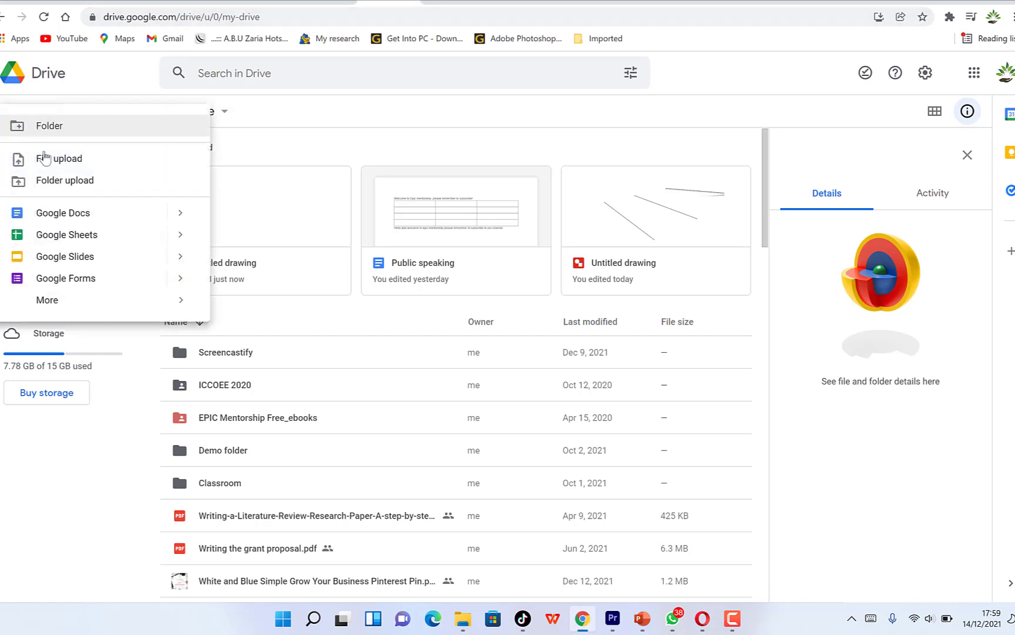
{"action": "mouse_move", "coordinate": [75, 302]}
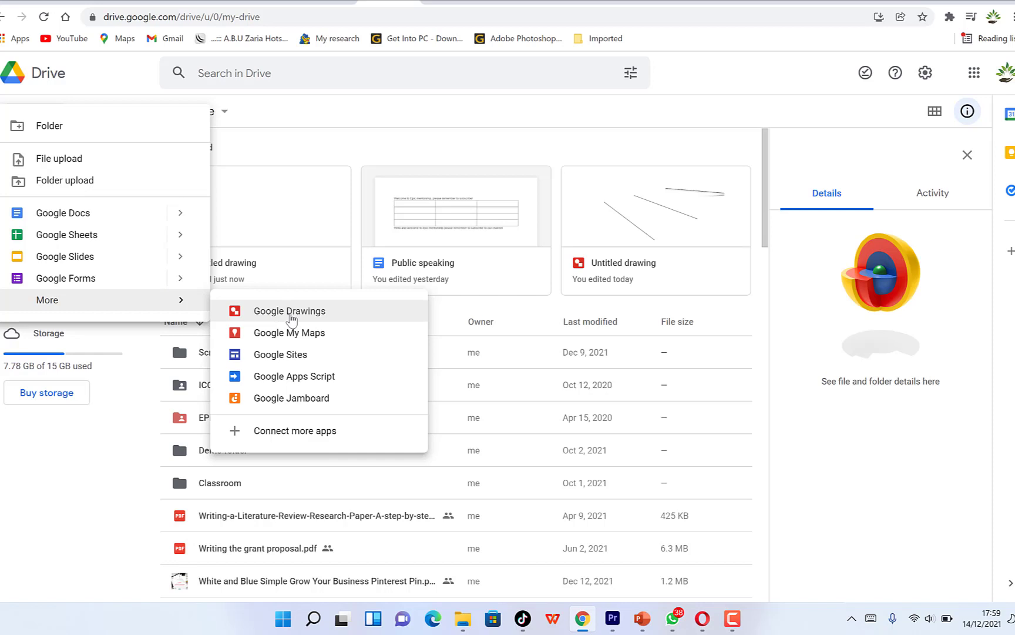
{"action": "left_click", "coordinate": [290, 312]}
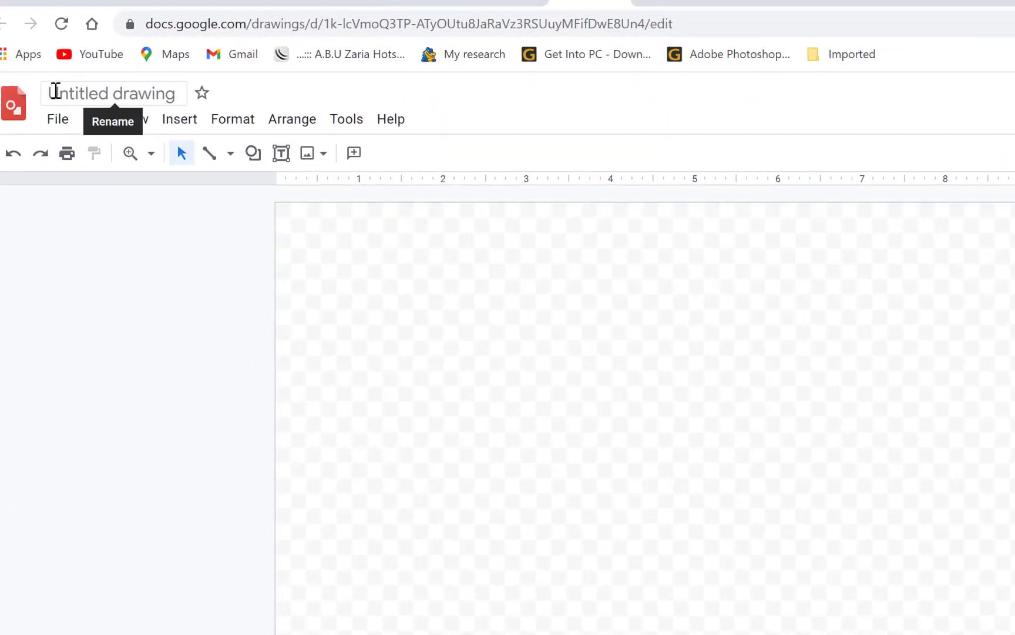
- Rename the untitled drawing to 'Demo 1'
{"action": "left_click", "coordinate": [55, 91]}
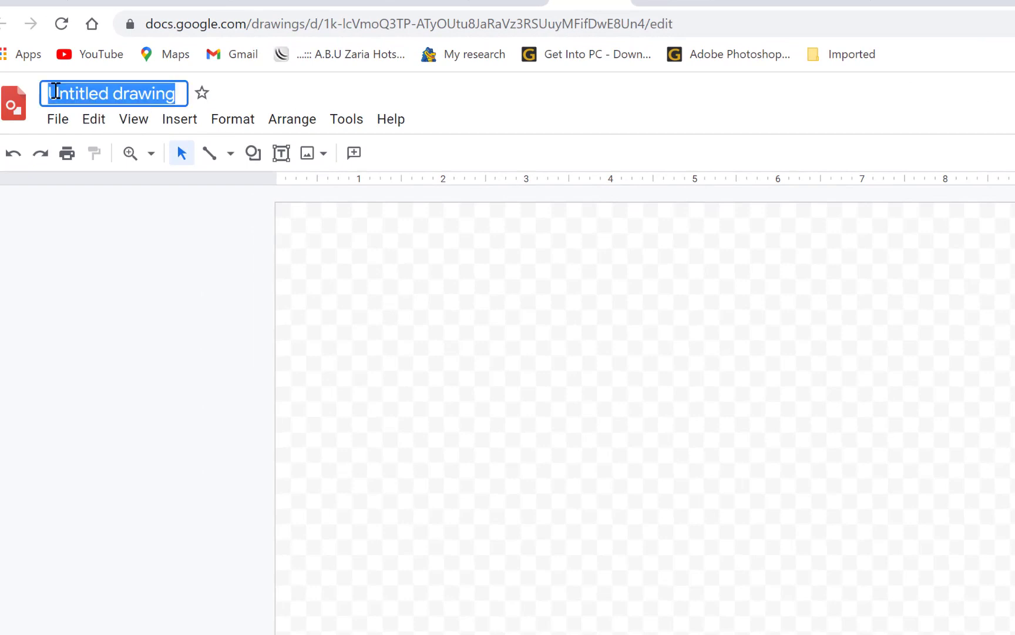
{"action": "type", "text": "Demo 1"}
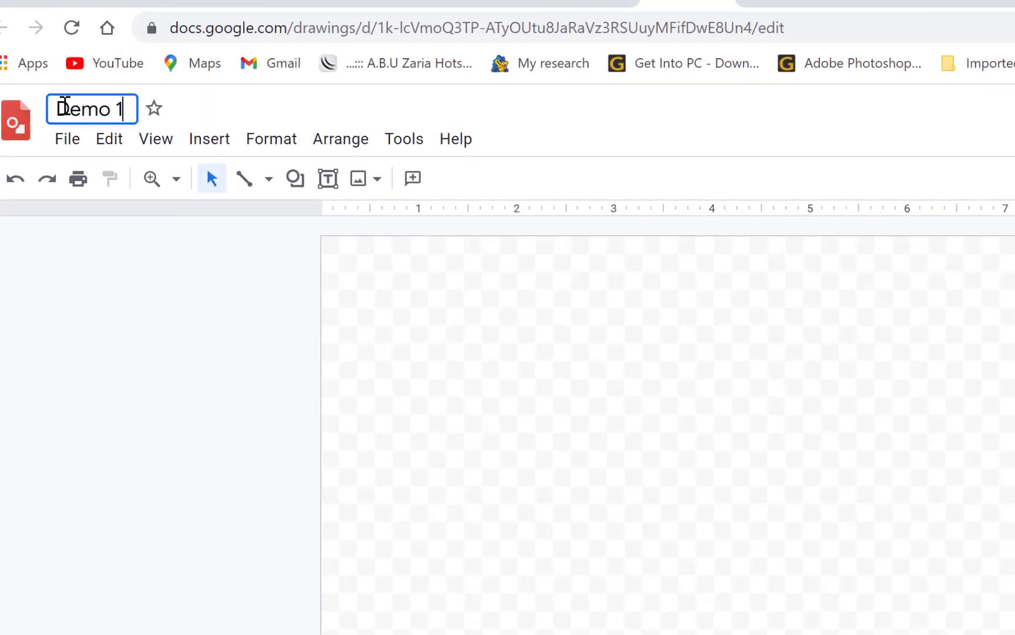
{"action": "key", "text": "Return"}
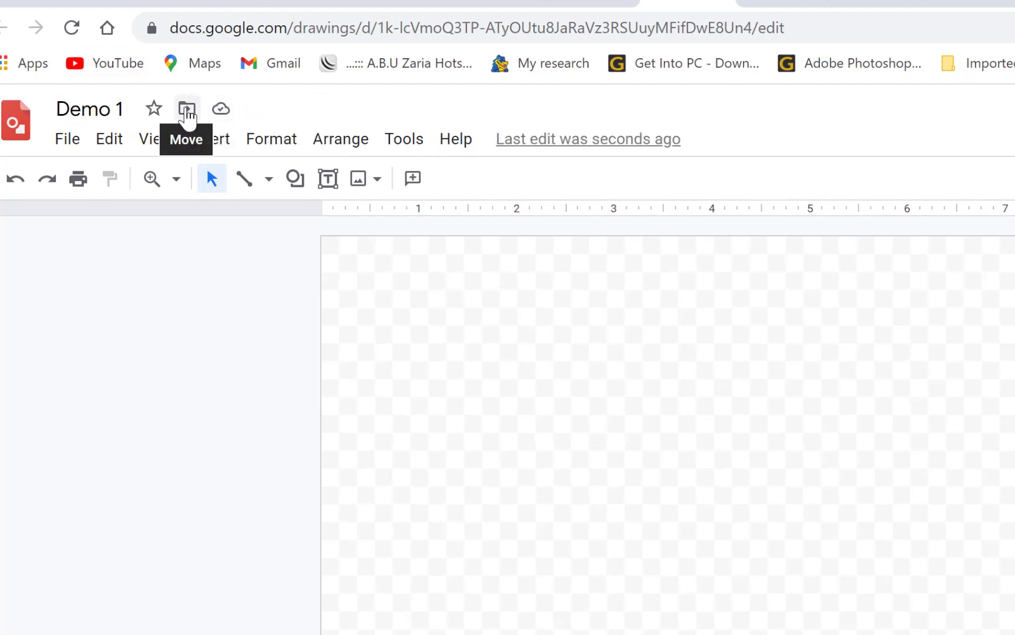
- Move Demo 1 into a newly created Drive folder named 'My drawings'
{"action": "left_click", "coordinate": [187, 110]}
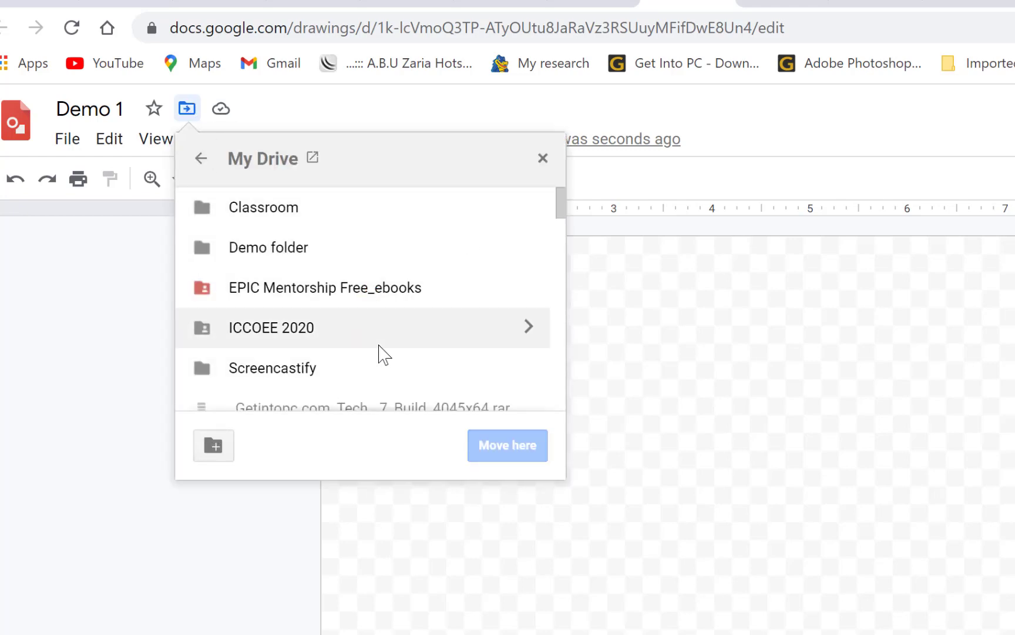
{"action": "left_click", "coordinate": [213, 447]}
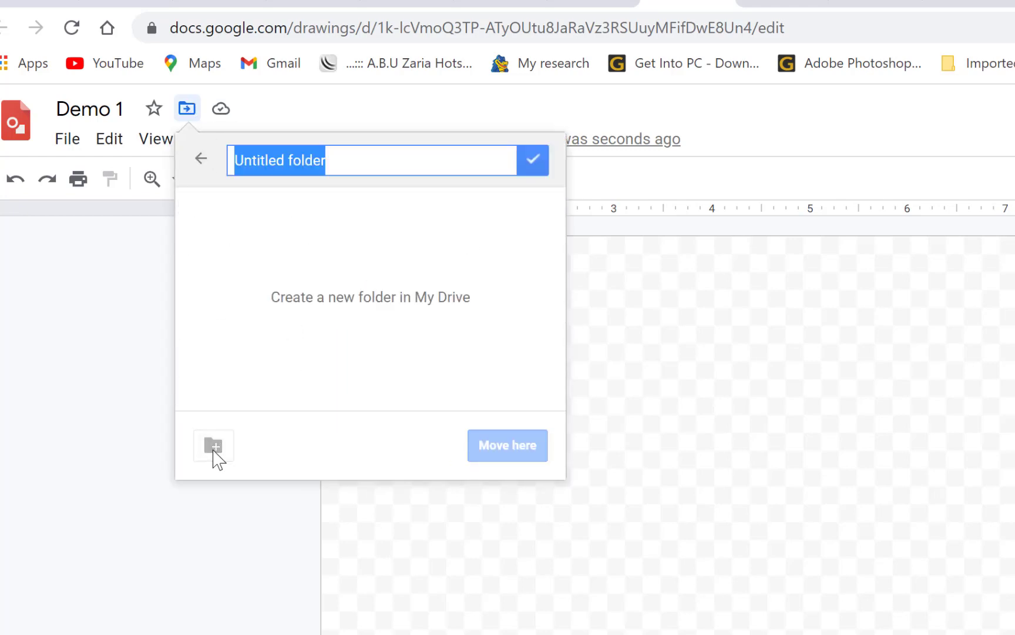
{"action": "type", "text": "M"}
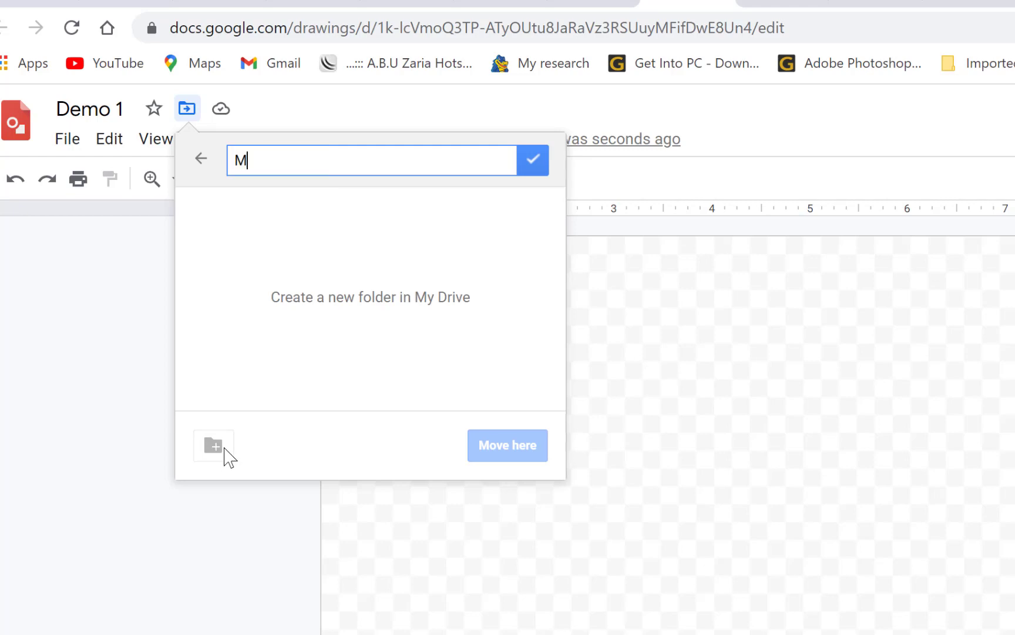
{"action": "type", "text": "y drawings"}
{"action": "key", "text": "Return"}
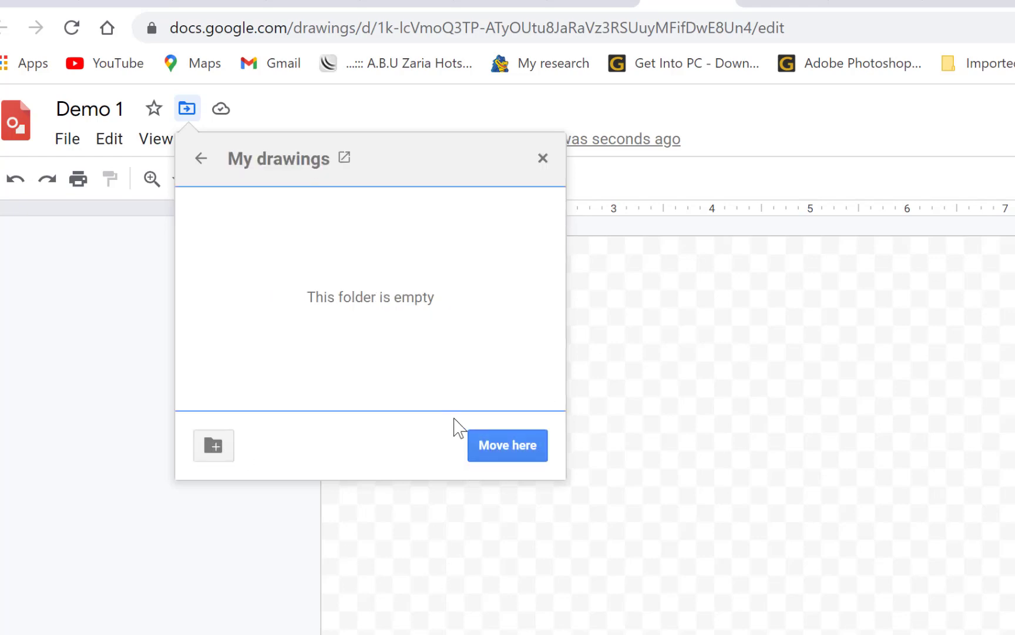
{"action": "left_click", "coordinate": [494, 459]}
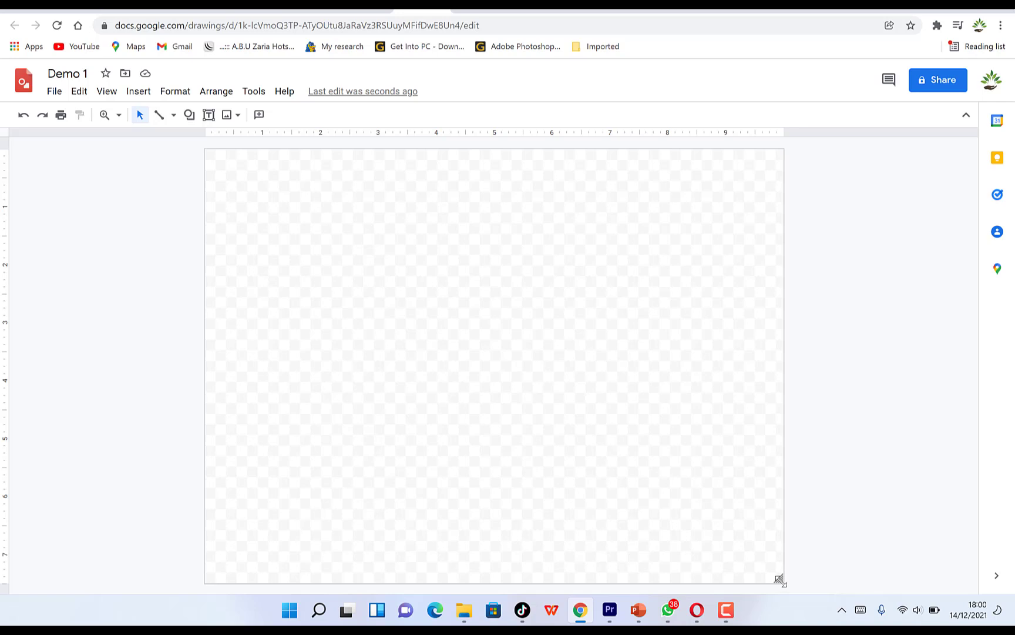
- Drag the page's corner handle to shrink the canvas into a narrow portrait page
{"action": "mouse_move", "coordinate": [779, 580]}
{"action": "left_mouse_down"}
{"action": "mouse_move", "coordinate": [594, 396]}
{"action": "mouse_move", "coordinate": [430, 301]}
{"action": "left_mouse_up"}
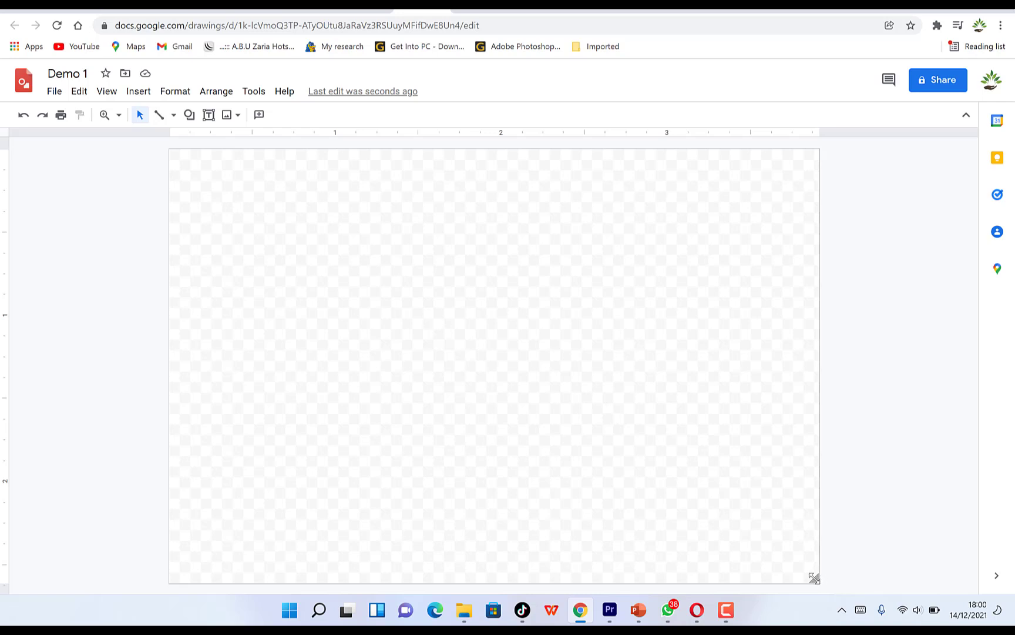
{"action": "left_click_drag", "start_coordinate": [814, 579], "coordinate": [445, 586]}
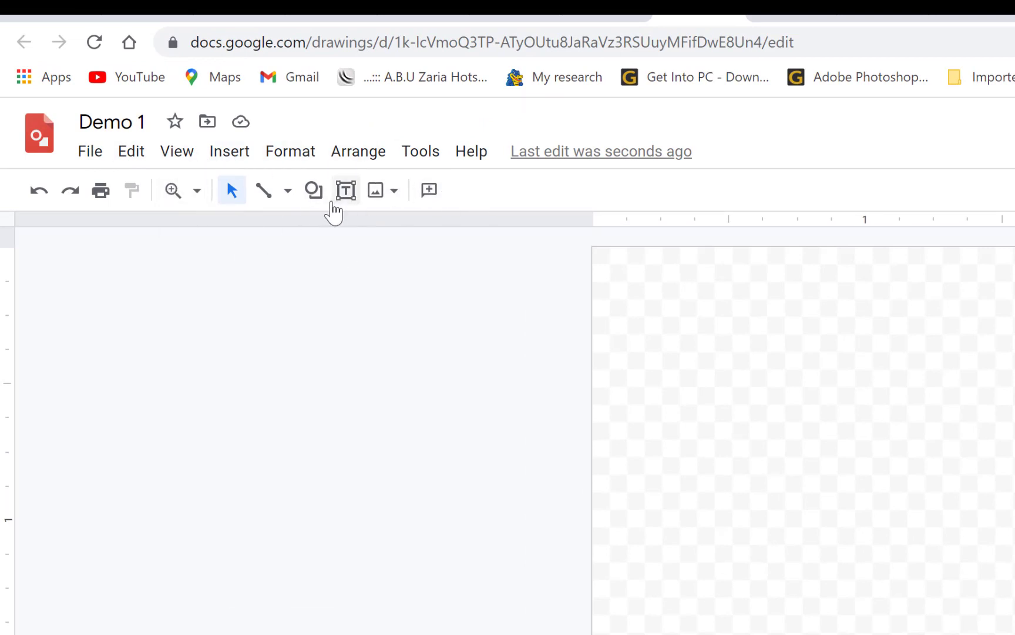
- Scribble freehand strokes for the cup's U-shaped body, top rim and right-side handle
{"action": "left_click", "coordinate": [288, 193]}
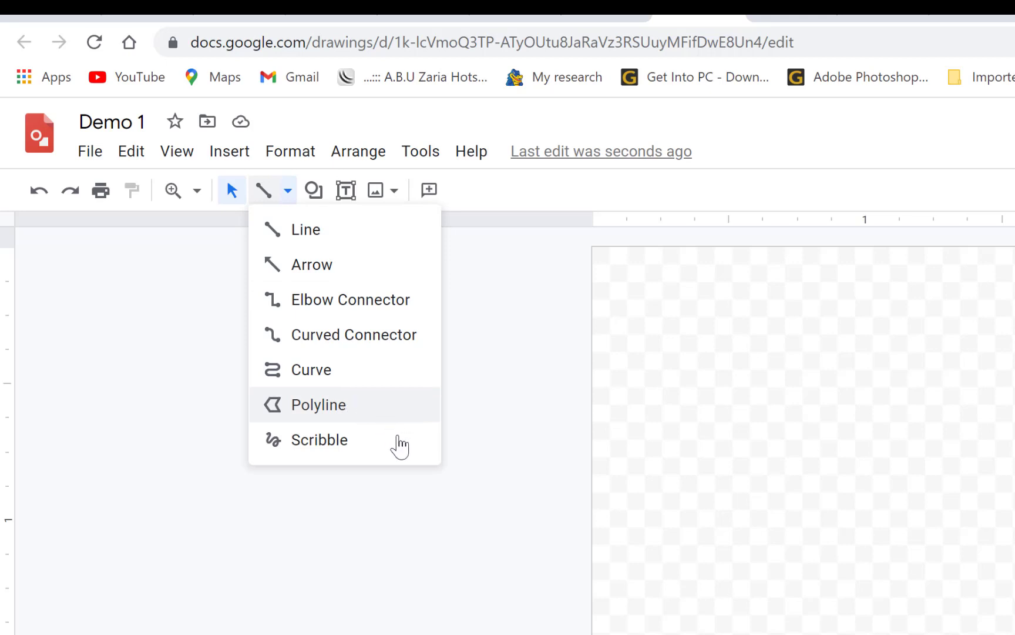
{"action": "left_click", "coordinate": [322, 445]}
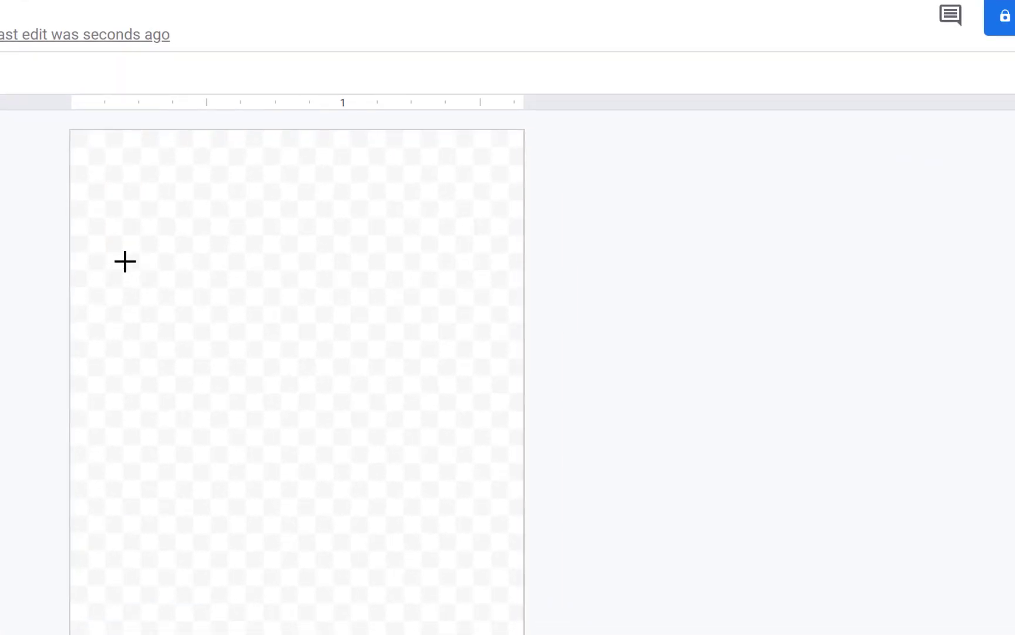
{"action": "mouse_move", "coordinate": [125, 261]}
{"action": "left_mouse_down"}
{"action": "mouse_move", "coordinate": [163, 271]}
{"action": "mouse_move", "coordinate": [179, 290]}
{"action": "mouse_move", "coordinate": [222, 438]}
{"action": "mouse_move", "coordinate": [298, 449]}
{"action": "mouse_move", "coordinate": [359, 425]}
{"action": "mouse_move", "coordinate": [332, 326]}
{"action": "mouse_move", "coordinate": [334, 295]}
{"action": "mouse_move", "coordinate": [381, 247]}
{"action": "left_mouse_up"}
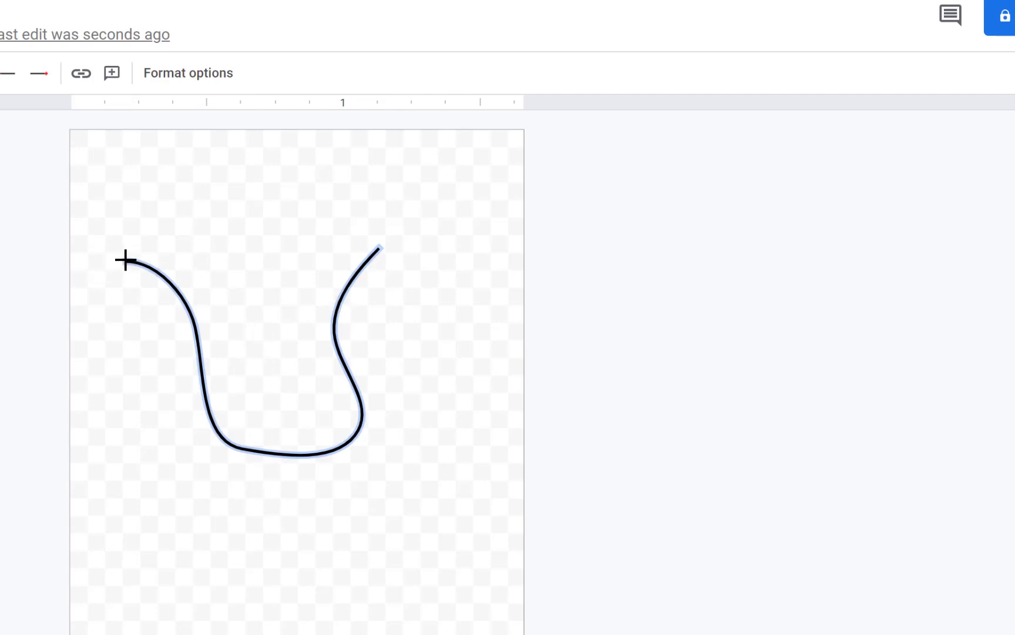
{"action": "mouse_move", "coordinate": [126, 259]}
{"action": "left_mouse_down"}
{"action": "mouse_move", "coordinate": [311, 216]}
{"action": "mouse_move", "coordinate": [361, 218]}
{"action": "mouse_move", "coordinate": [386, 249]}
{"action": "mouse_move", "coordinate": [305, 263]}
{"action": "mouse_move", "coordinate": [130, 259]}
{"action": "left_mouse_up"}
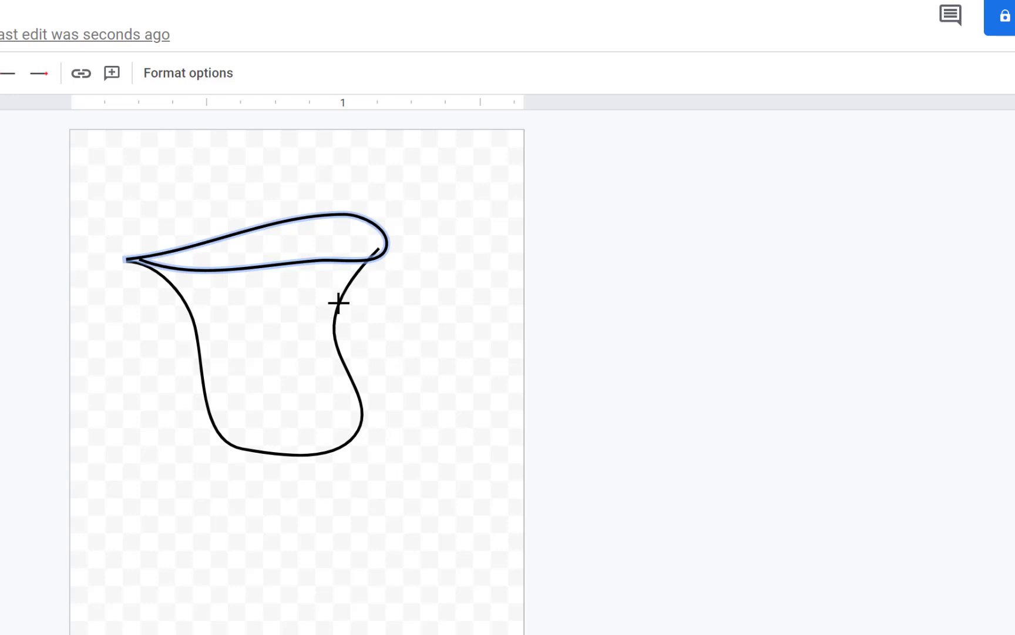
{"action": "mouse_move", "coordinate": [343, 300]}
{"action": "left_mouse_down"}
{"action": "mouse_move", "coordinate": [412, 263]}
{"action": "mouse_move", "coordinate": [426, 272]}
{"action": "mouse_move", "coordinate": [402, 356]}
{"action": "mouse_move", "coordinate": [417, 421]}
{"action": "mouse_move", "coordinate": [365, 412]}
{"action": "left_mouse_up"}
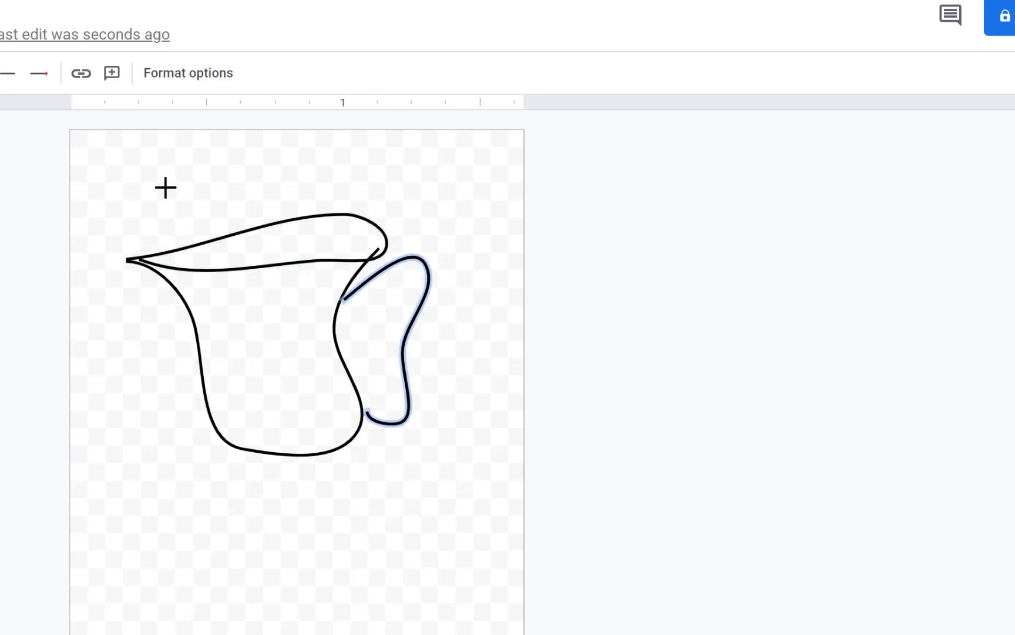
- Show the handle stroke's Size & Rotation (0.31 × 0.61 in) and Position (X 1, Y 0.46) settings
{"action": "left_click", "coordinate": [193, 87]}
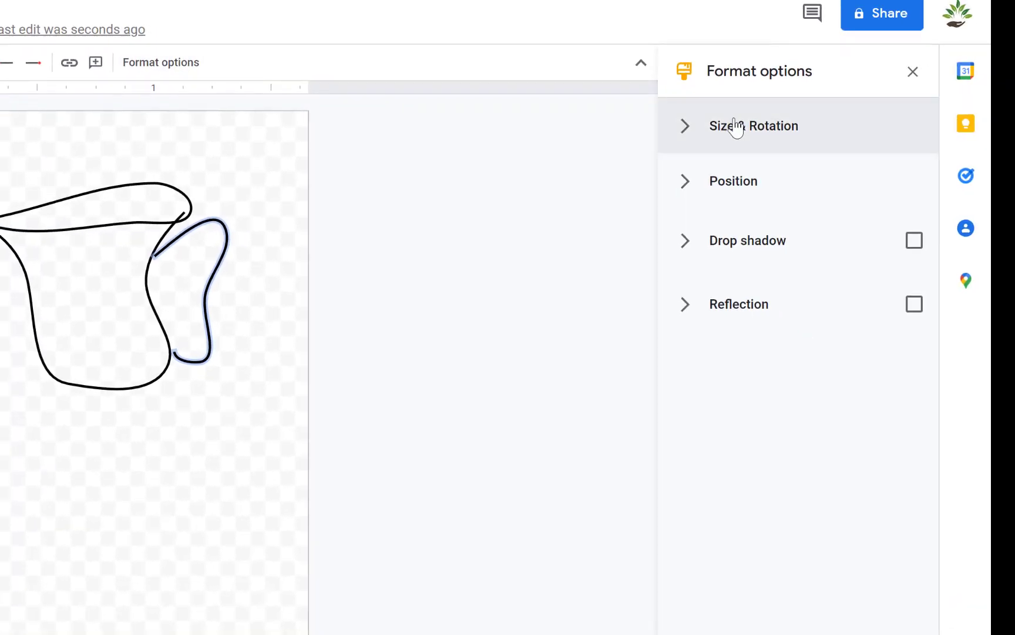
{"action": "left_click", "coordinate": [687, 130]}
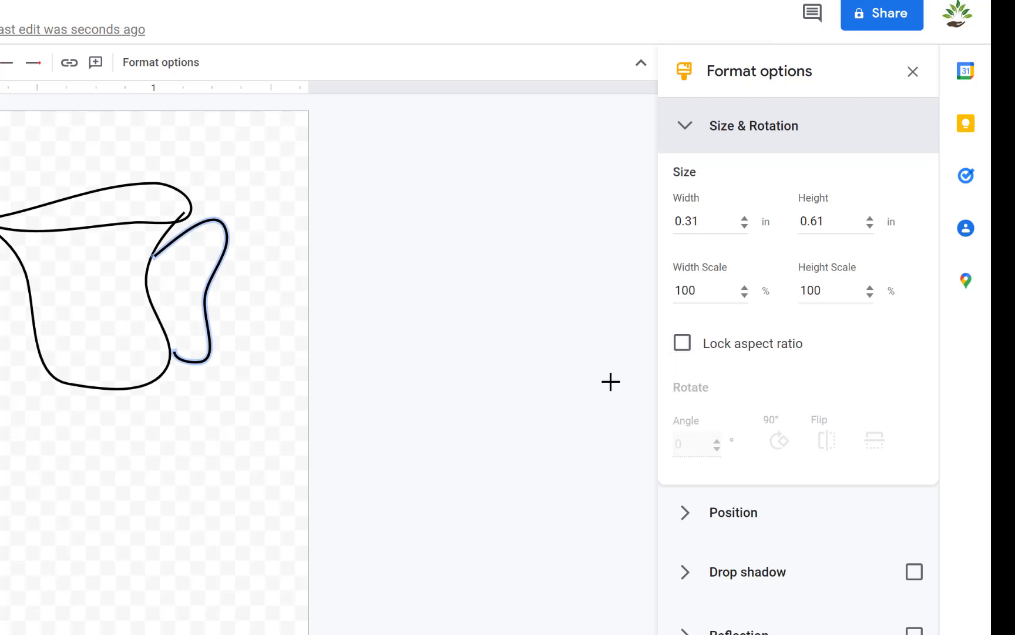
{"action": "left_click", "coordinate": [687, 522]}
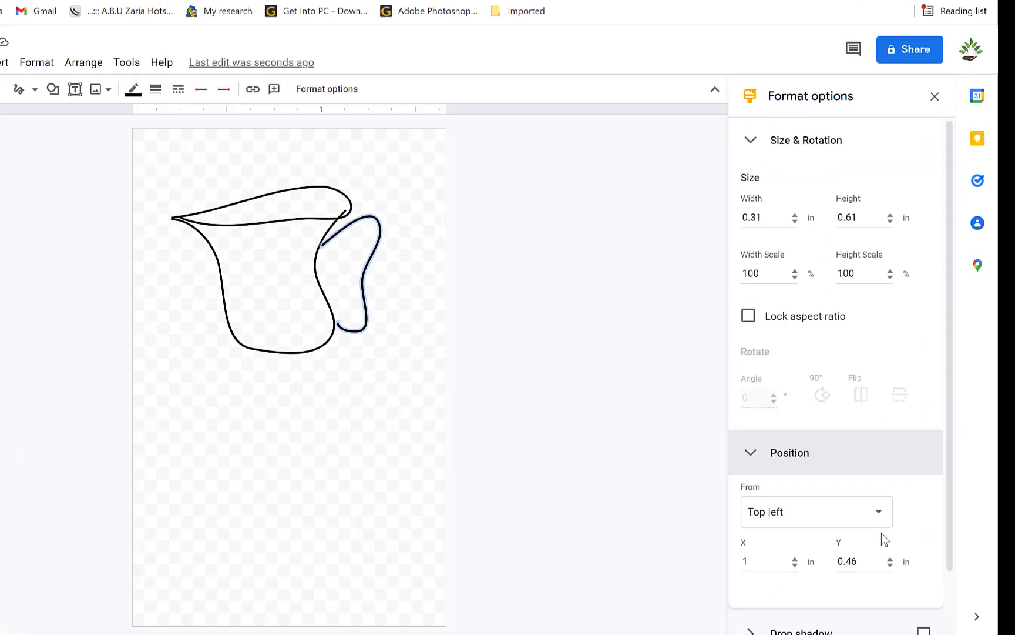
- Give the handle stroke a drop shadow and a reflection, then close Format options
{"action": "scroll", "coordinate": [939, 480], "scroll_direction": "down", "scroll_amount": 2}
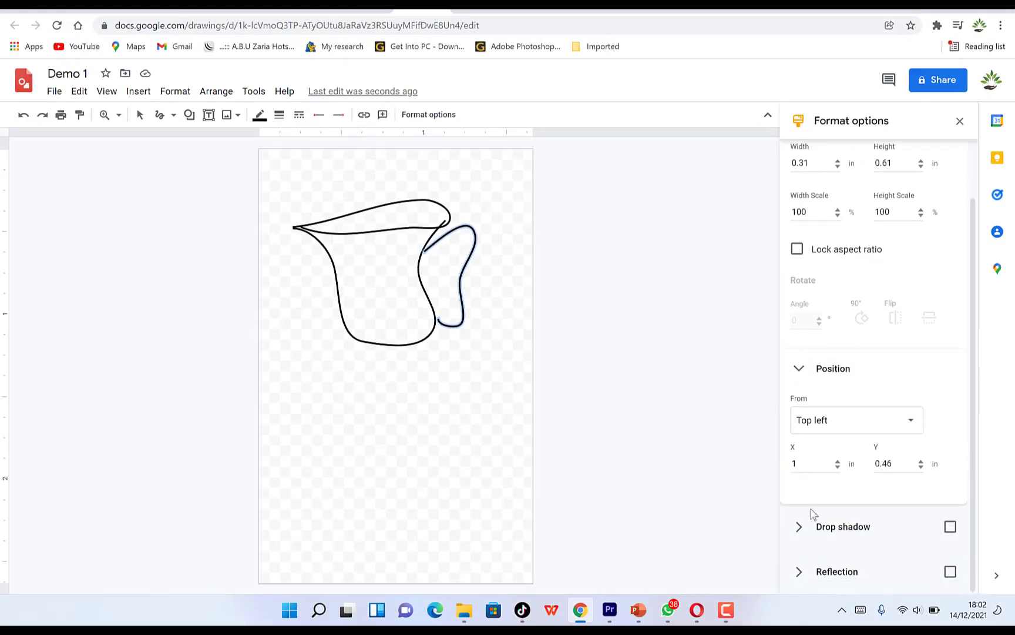
{"action": "left_click", "coordinate": [794, 534]}
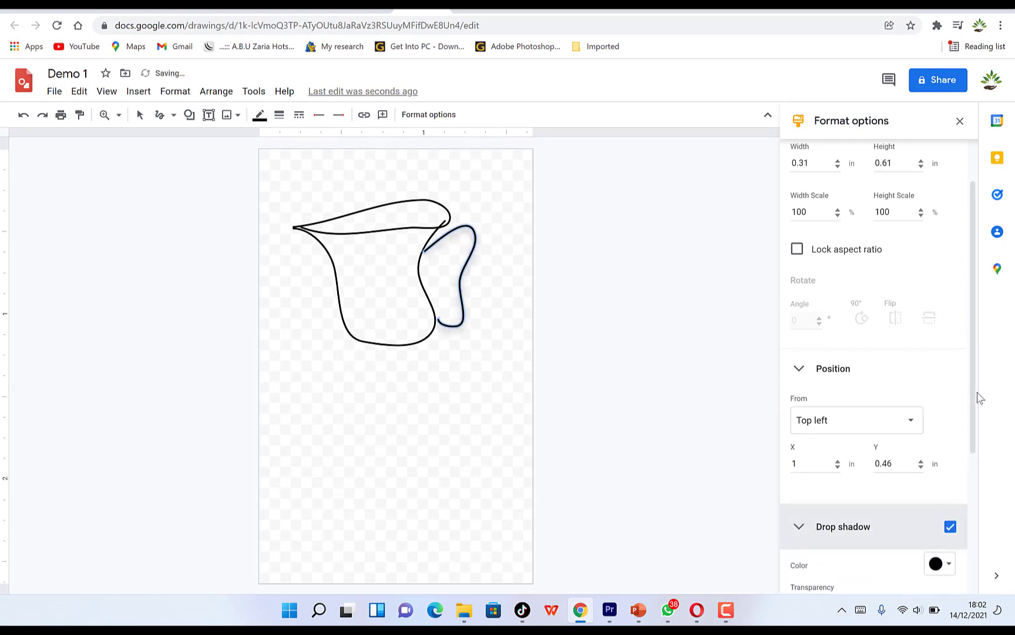
{"action": "scroll", "coordinate": [975, 428], "scroll_direction": "down", "scroll_amount": 4}
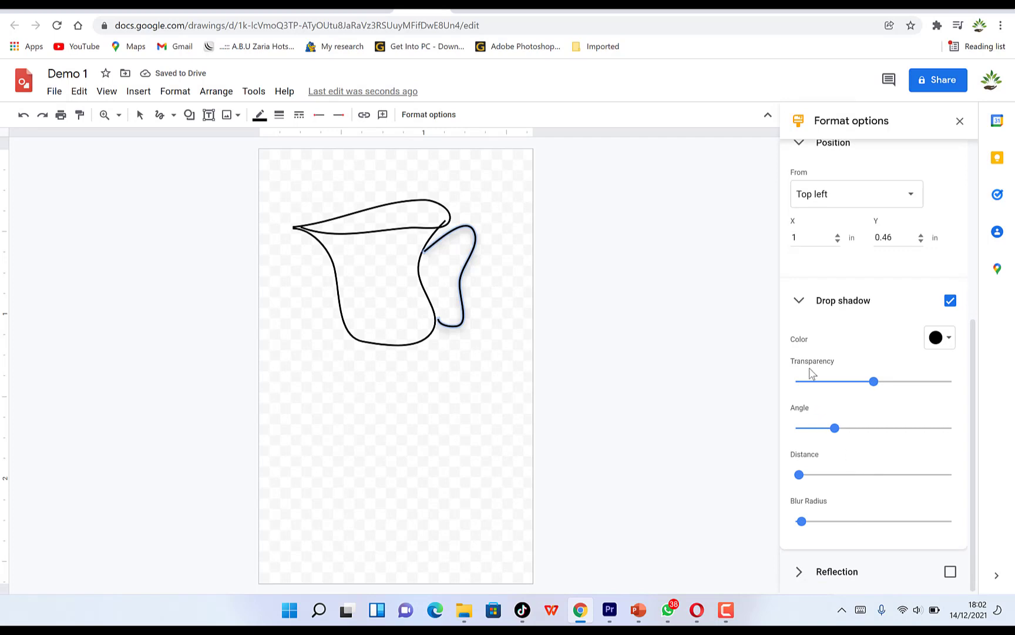
{"action": "left_click", "coordinate": [799, 578]}
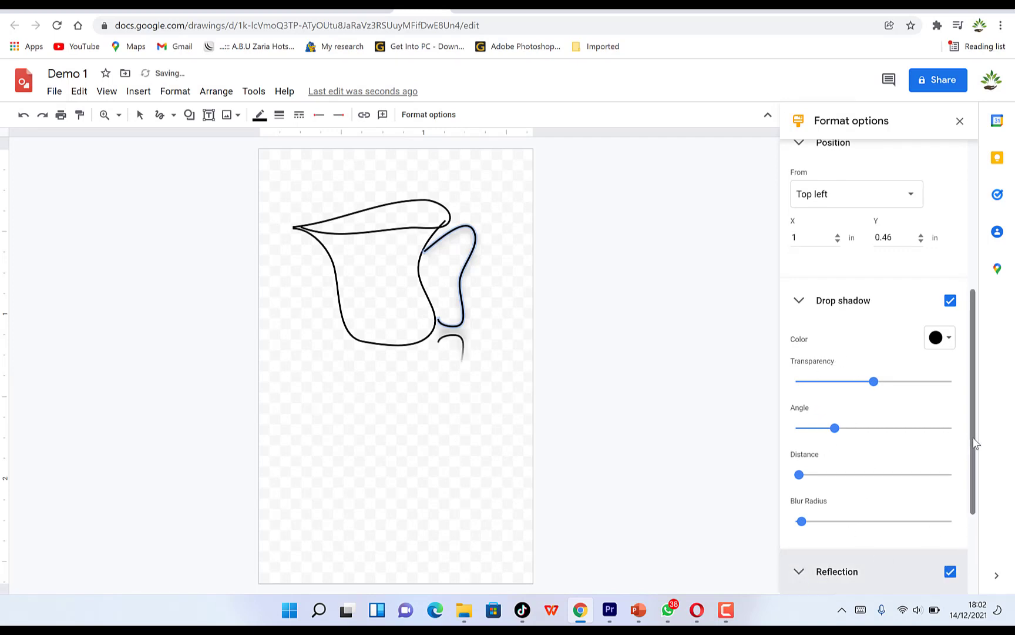
{"action": "scroll", "coordinate": [969, 464], "scroll_direction": "down", "scroll_amount": 1}
{"action": "scroll", "coordinate": [992, 518], "scroll_direction": "down", "scroll_amount": 2}
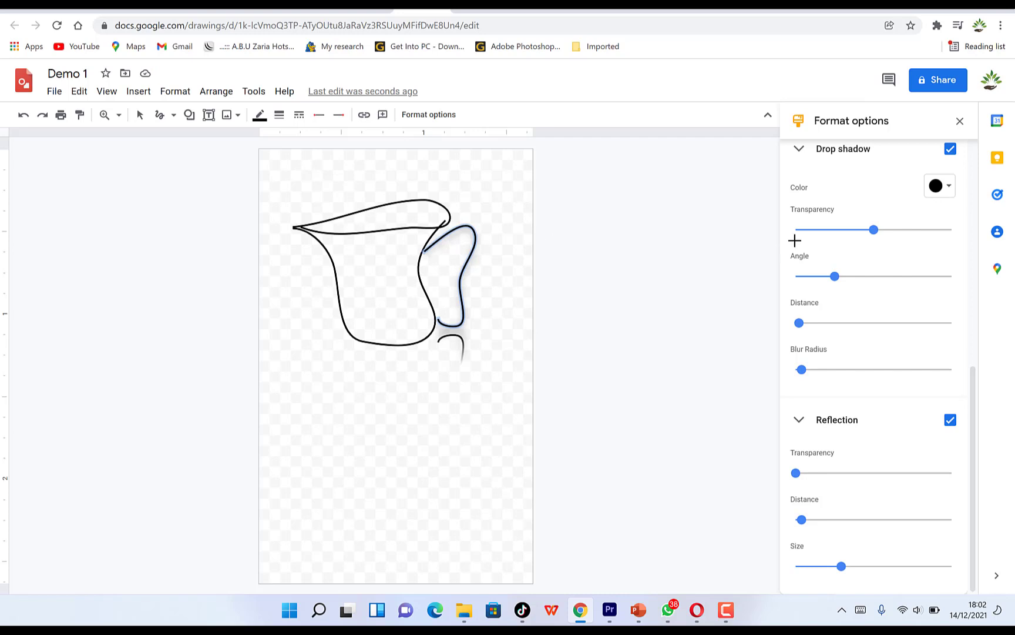
{"action": "left_click", "coordinate": [961, 121]}
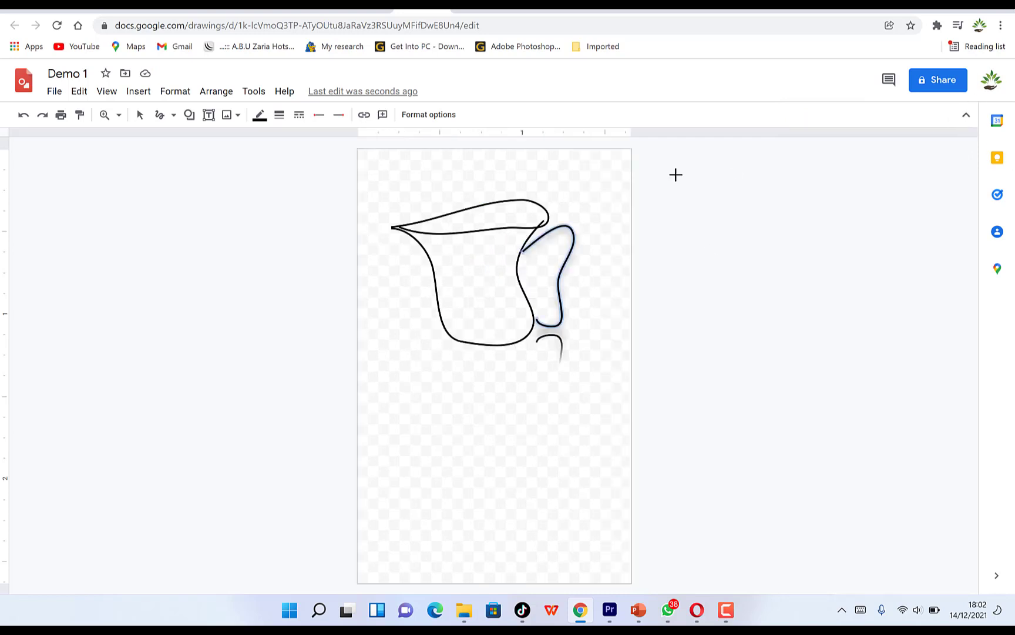
{"action": "left_click", "coordinate": [610, 254]}
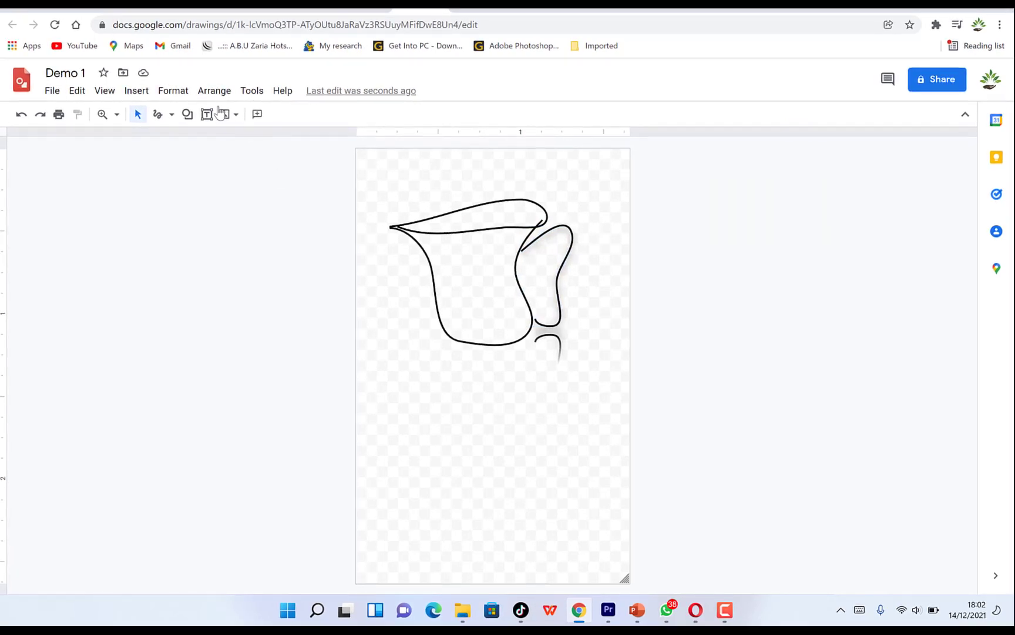
- Colour the cup's rim curve red
{"action": "left_click", "coordinate": [410, 231]}
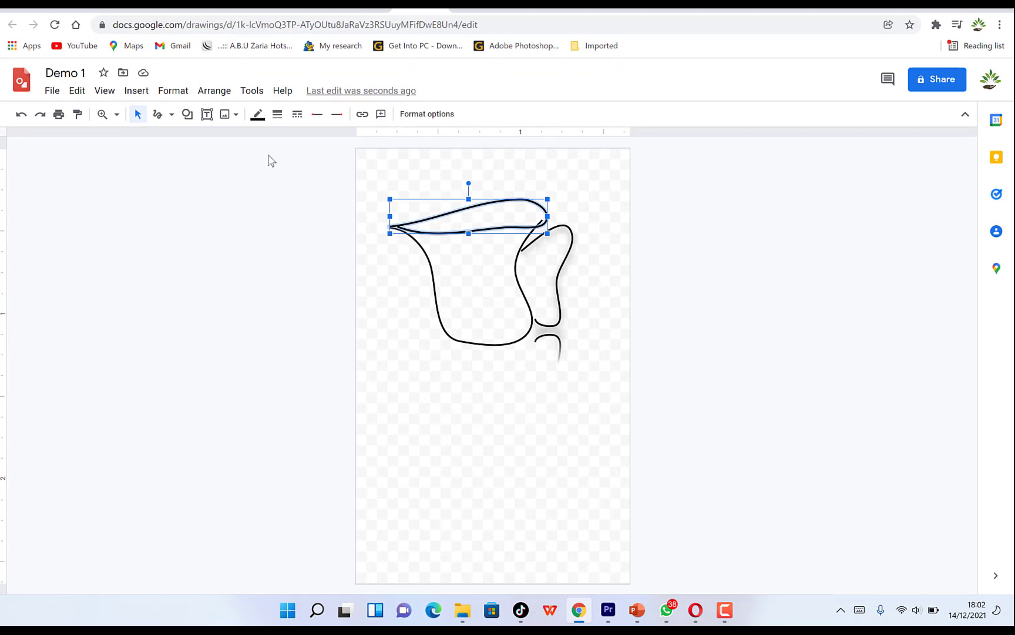
{"action": "left_click", "coordinate": [257, 113]}
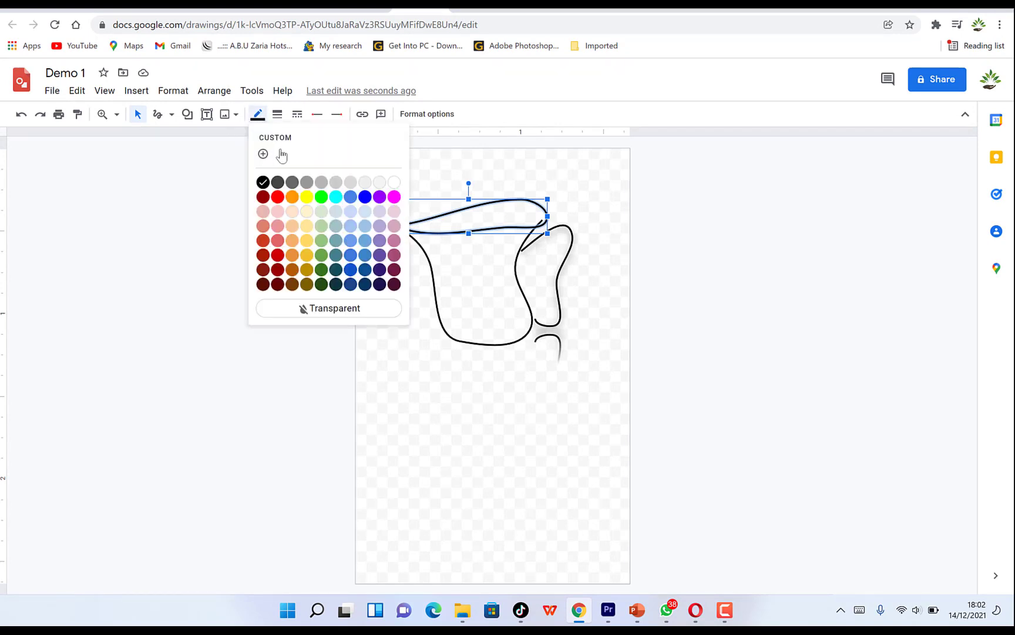
{"action": "left_click", "coordinate": [278, 197]}
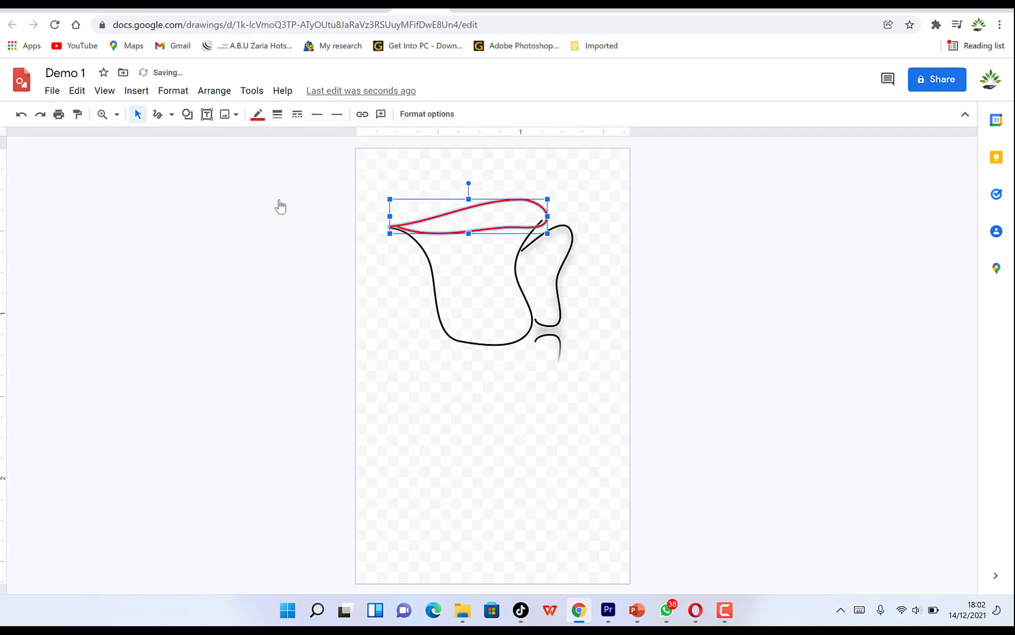
{"action": "left_click", "coordinate": [486, 405]}
- Colour the cup's body curve dark red, correcting an initial dark teal choice
{"action": "left_click", "coordinate": [435, 297]}
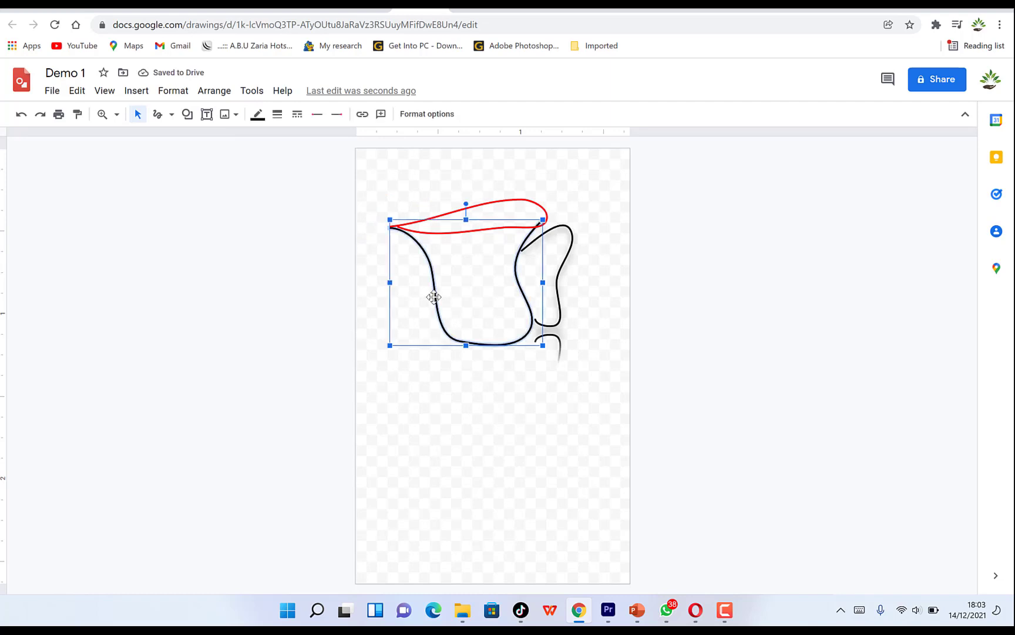
{"action": "left_click", "coordinate": [257, 114]}
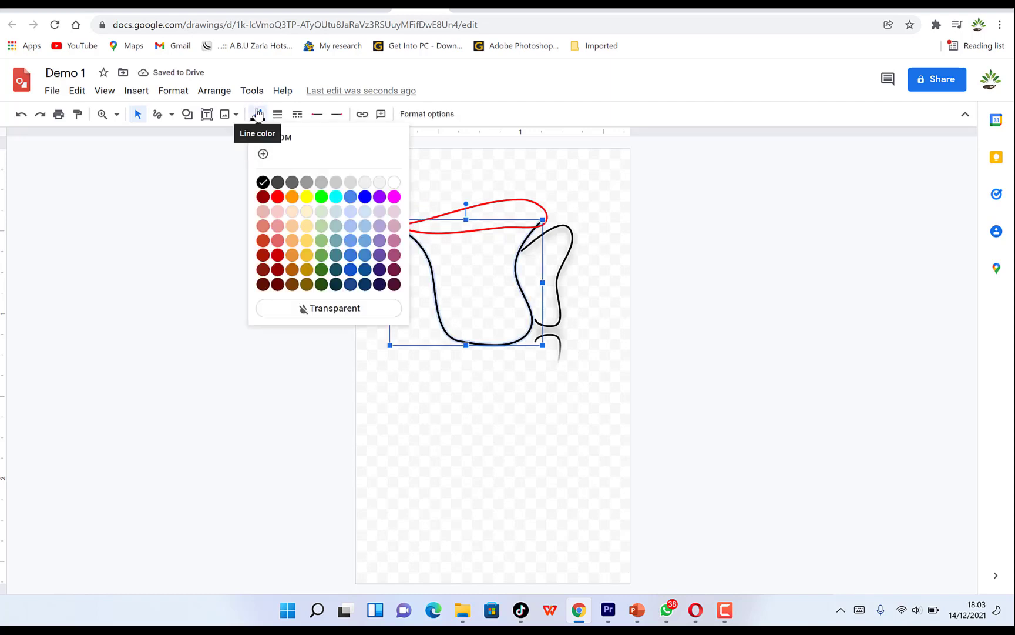
{"action": "left_click", "coordinate": [336, 271]}
{"action": "left_click", "coordinate": [506, 427]}
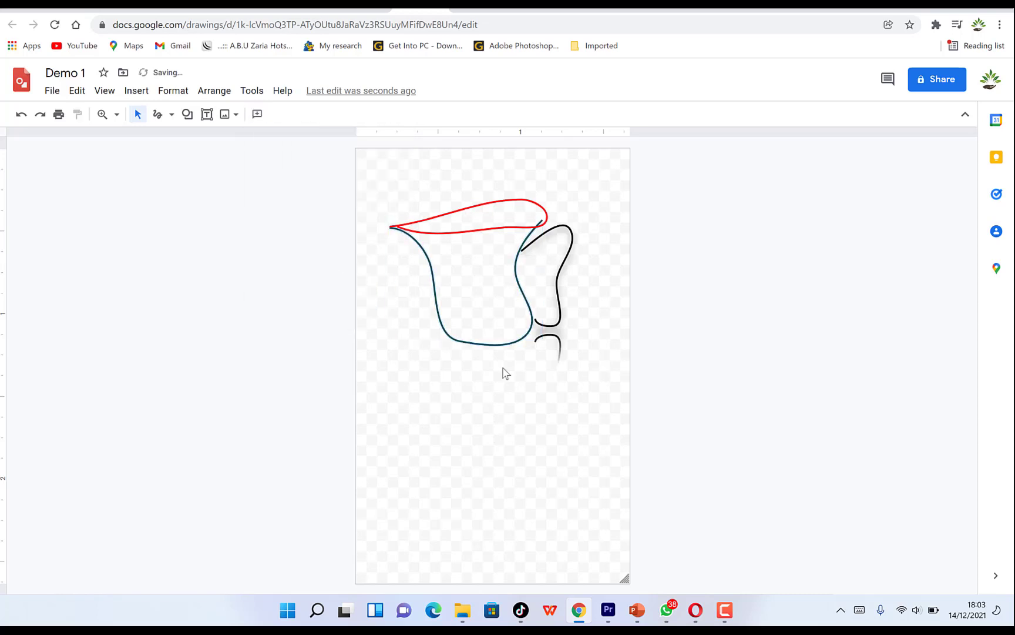
{"action": "left_click", "coordinate": [424, 253]}
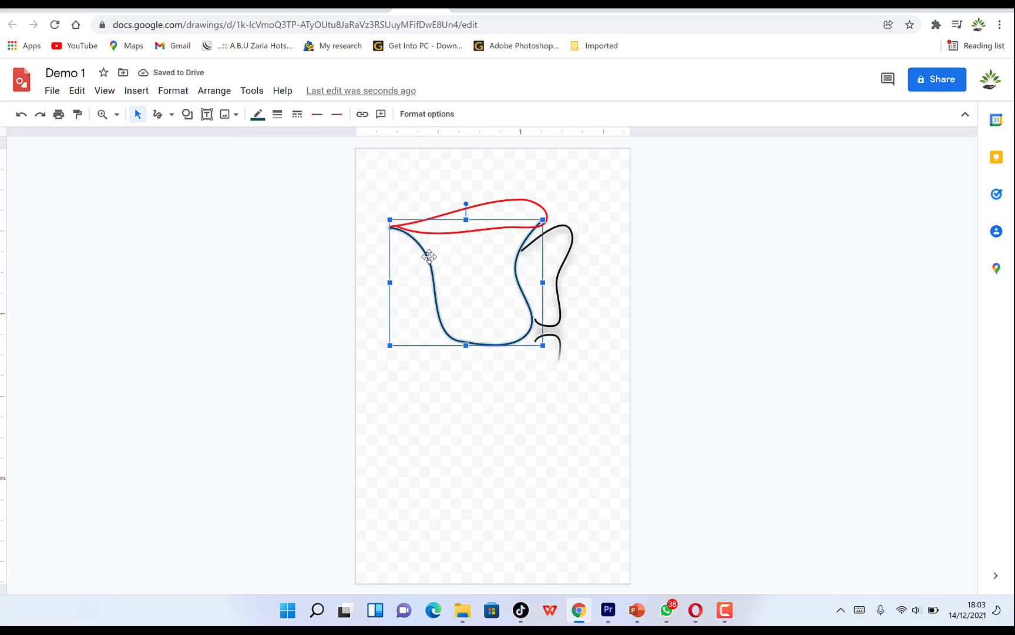
{"action": "left_click", "coordinate": [259, 115]}
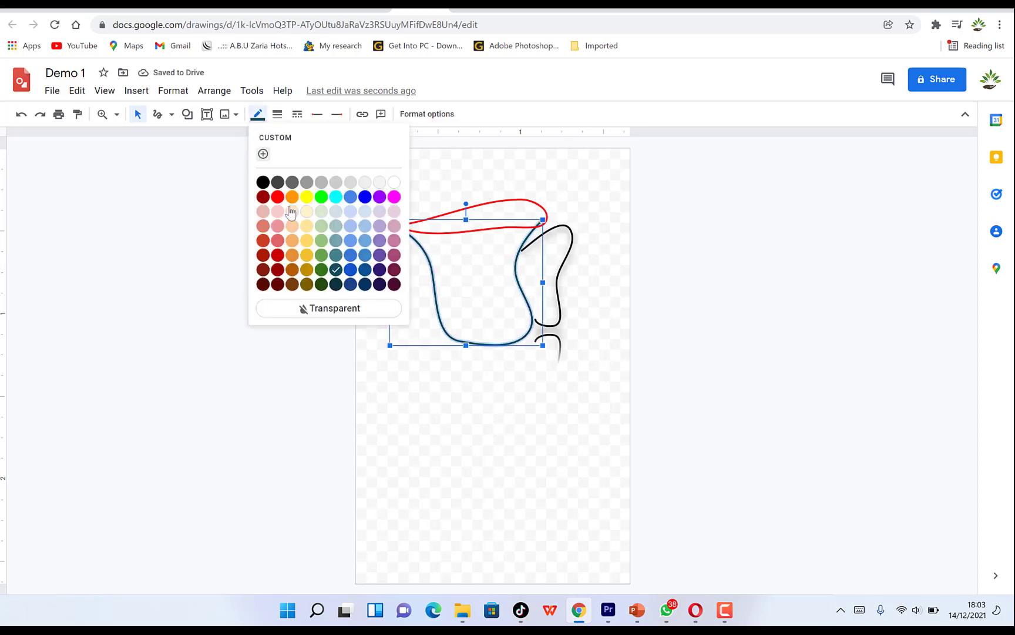
{"action": "left_click", "coordinate": [262, 271]}
{"action": "left_click", "coordinate": [515, 383]}
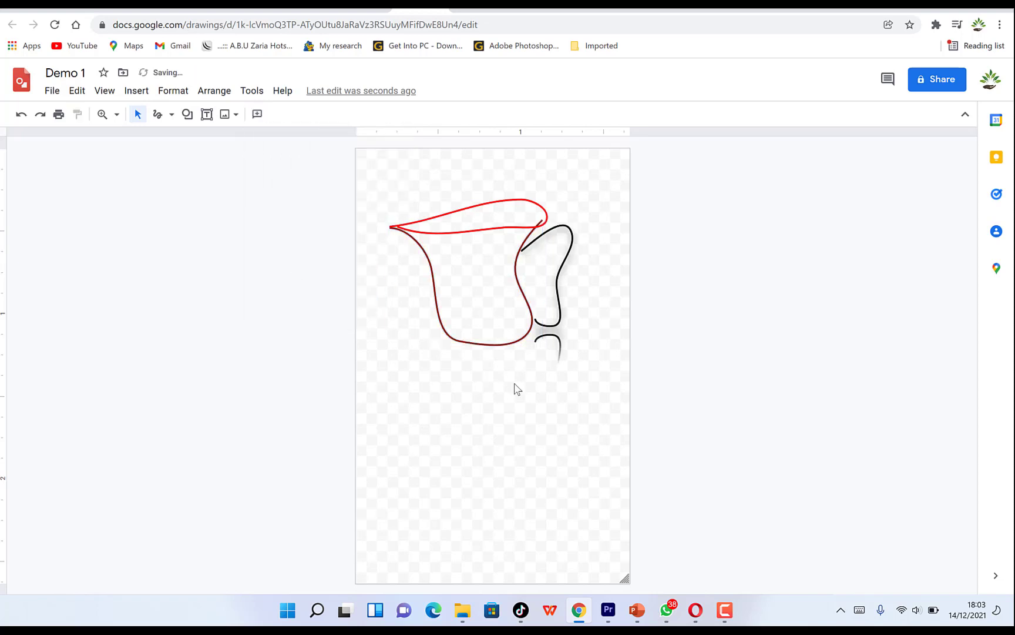
- Colour the cup's handle curve blue
{"action": "left_click", "coordinate": [545, 235]}
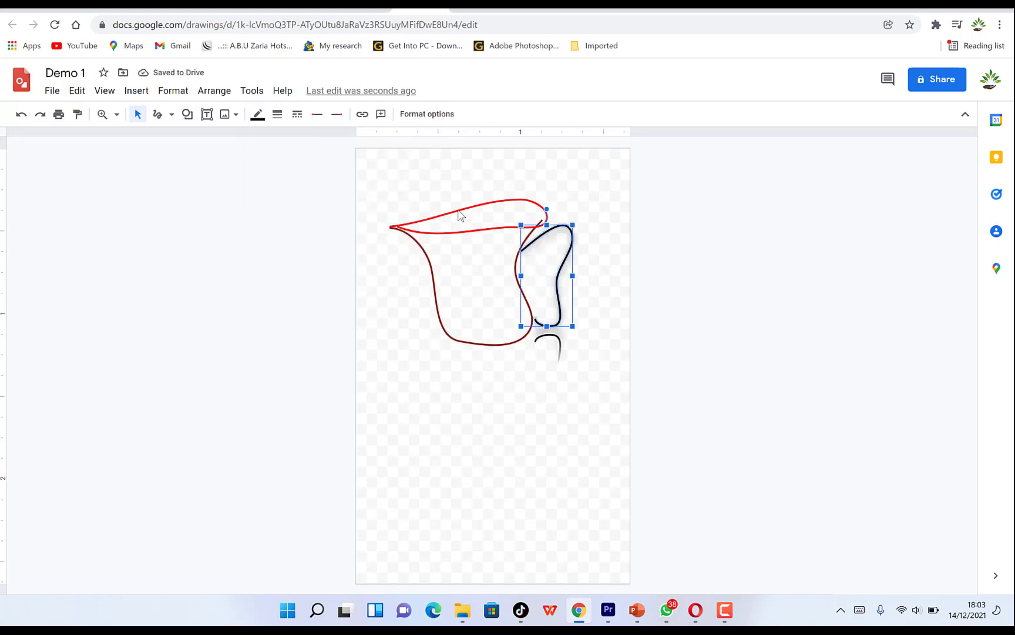
{"action": "left_click", "coordinate": [259, 115]}
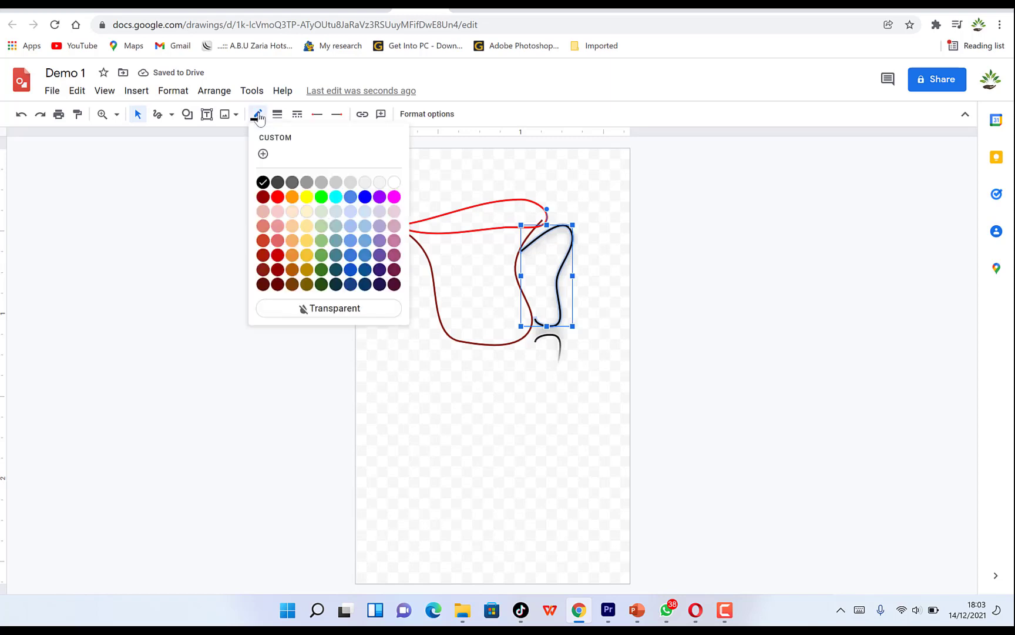
{"action": "left_click", "coordinate": [364, 198]}
{"action": "left_click", "coordinate": [568, 436]}
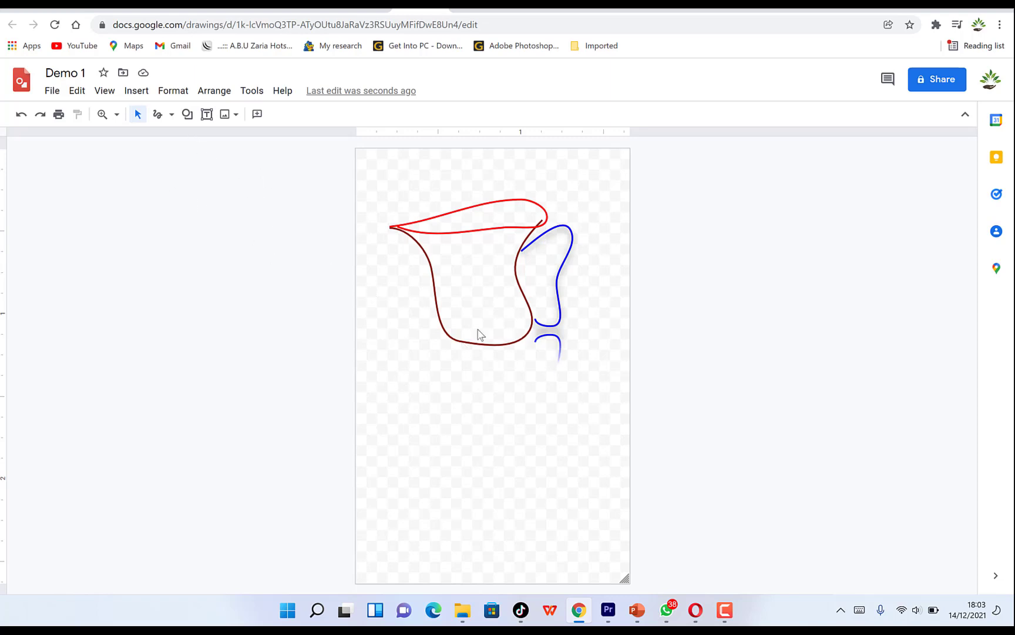
- Add a text box reading 'Cup' under the sketch and narrow it to fit the word
{"action": "left_click", "coordinate": [207, 117]}
{"action": "left_click_drag", "start_coordinate": [392, 357], "coordinate": [545, 409]}
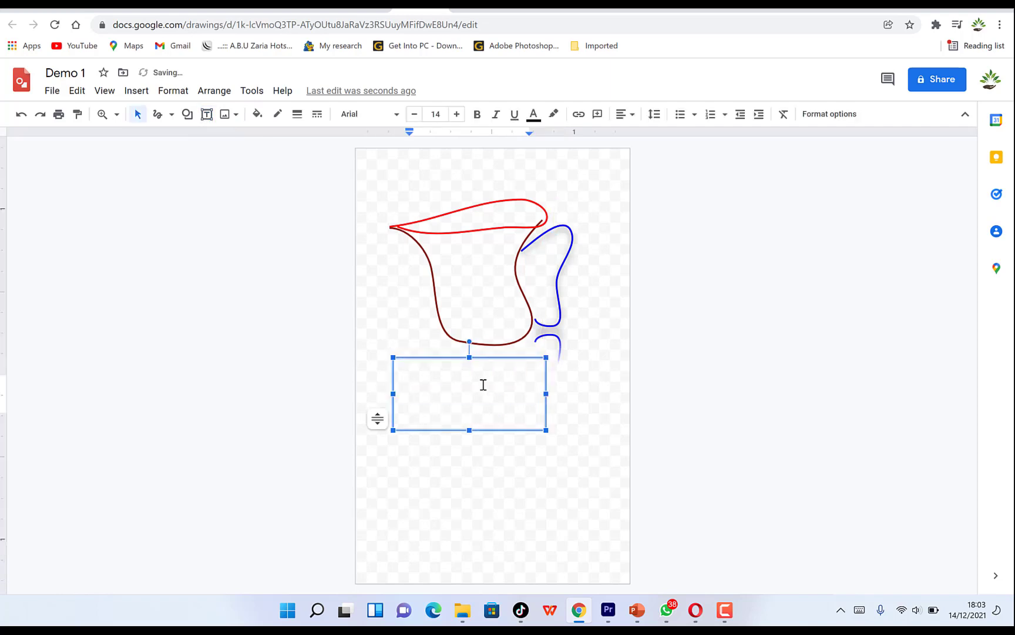
{"action": "type", "text": "Cup"}
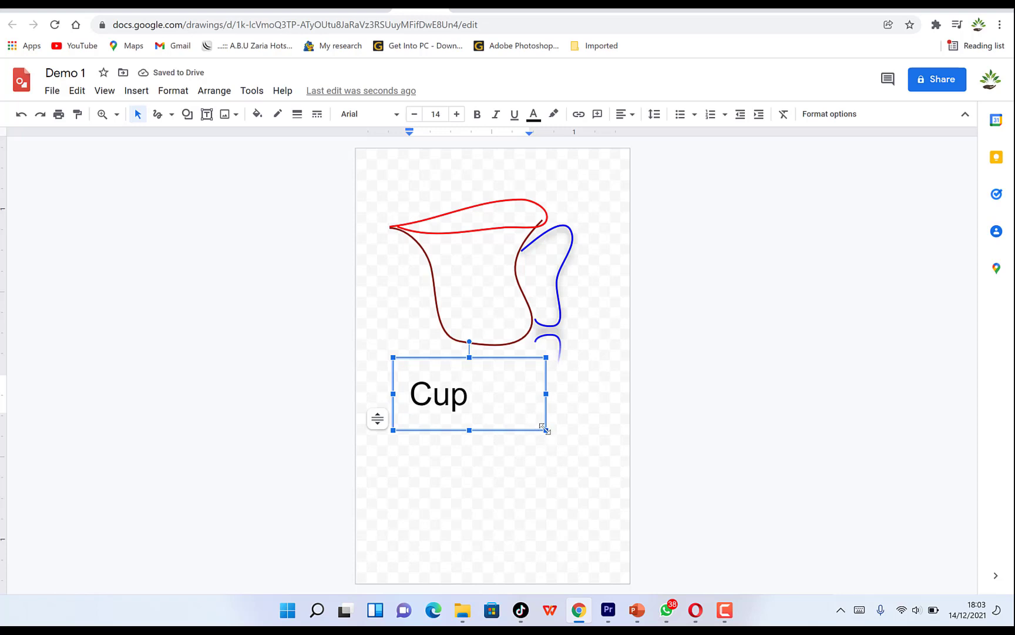
{"action": "mouse_move", "coordinate": [545, 430]}
{"action": "left_mouse_down"}
{"action": "mouse_move", "coordinate": [477, 421]}
{"action": "mouse_move", "coordinate": [498, 413]}
{"action": "left_mouse_up"}
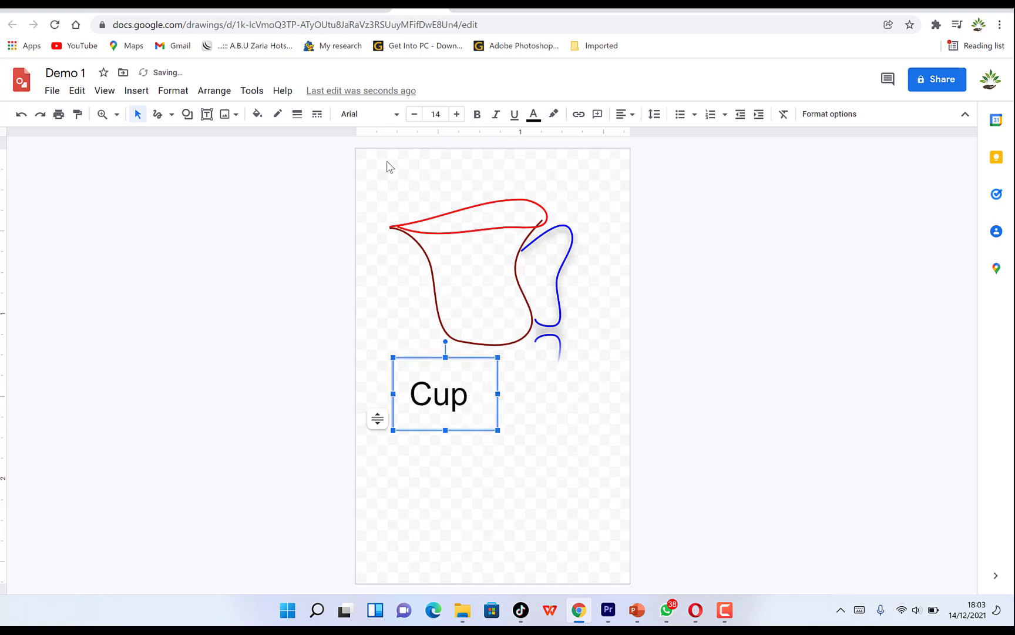
- Style the Cup label in italic Impact at size 19, with no underline
{"action": "left_click", "coordinate": [398, 117]}
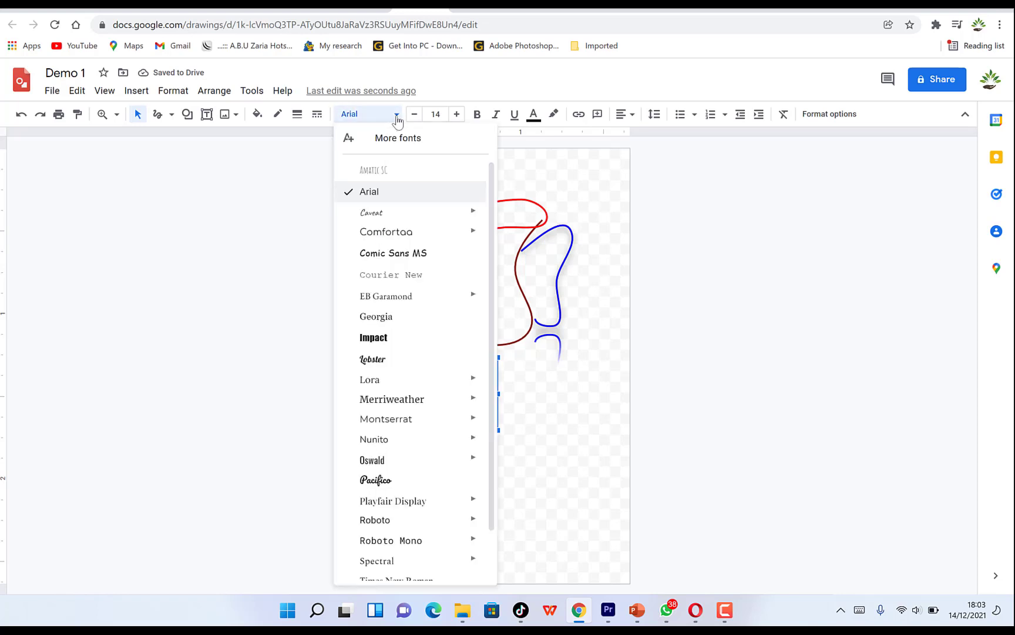
{"action": "left_click", "coordinate": [391, 338]}
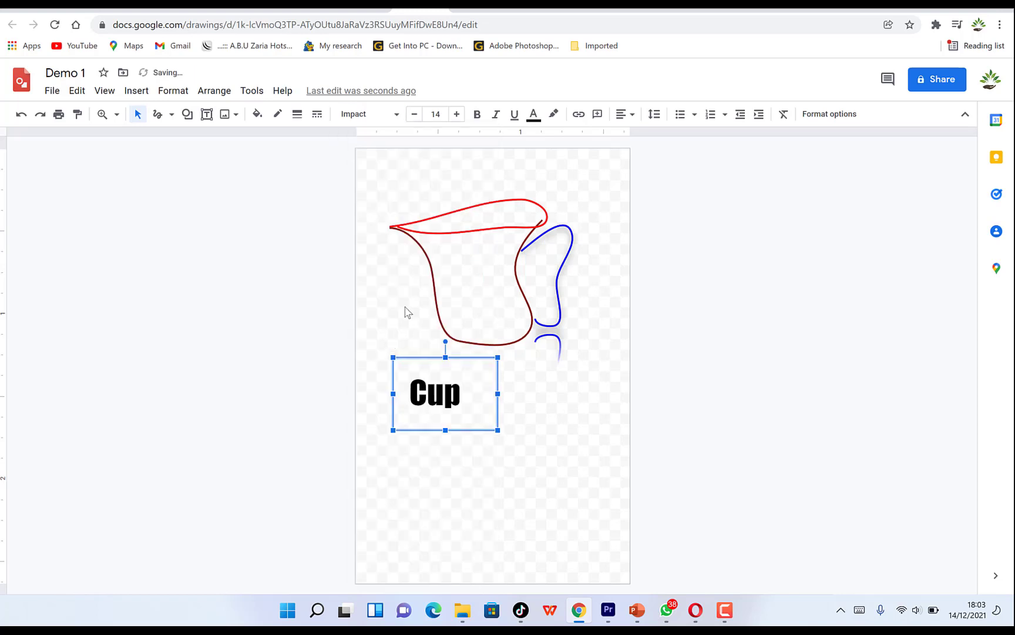
{"action": "left_click", "coordinate": [457, 114]}
{"action": "left_click", "coordinate": [457, 114]}
{"action": "left_click", "coordinate": [457, 114]}
{"action": "left_click", "coordinate": [457, 114]}
{"action": "left_click", "coordinate": [457, 114]}
{"action": "left_click", "coordinate": [456, 114]}
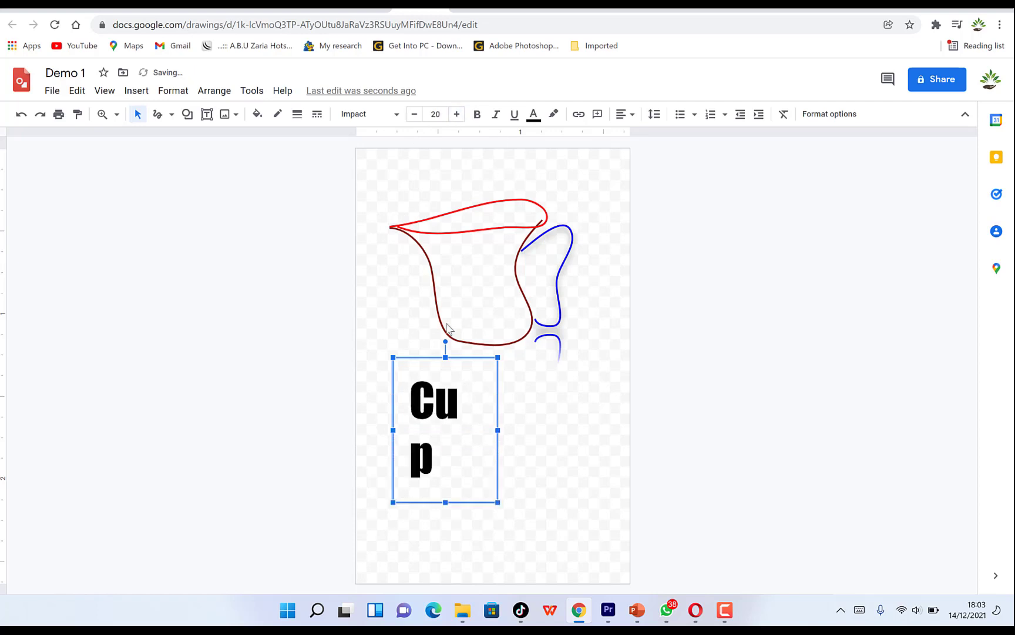
{"action": "left_click", "coordinate": [414, 114]}
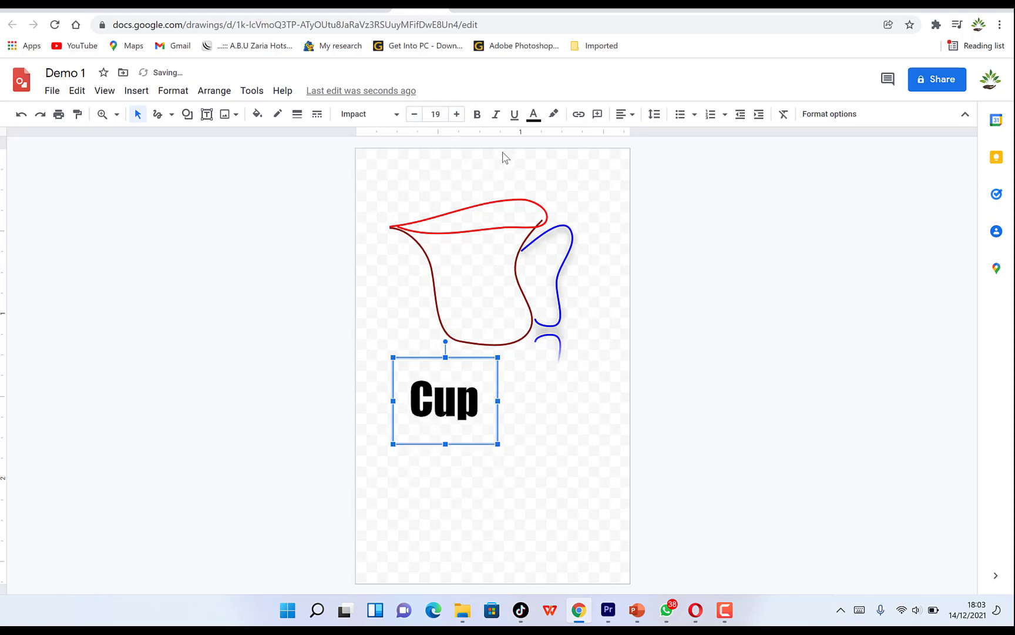
{"action": "left_click", "coordinate": [495, 114]}
{"action": "left_click", "coordinate": [515, 116]}
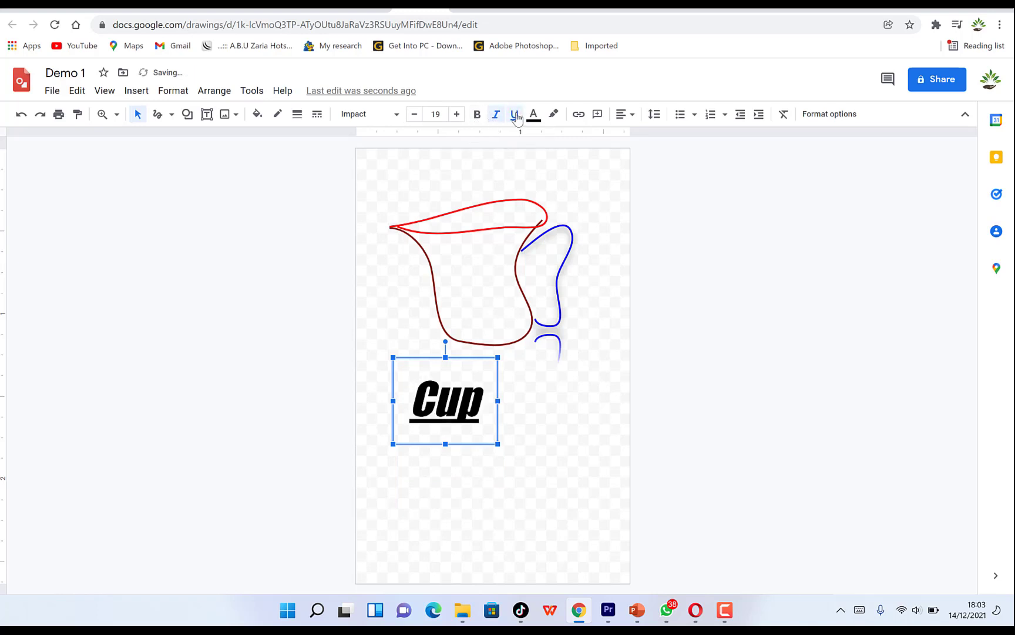
{"action": "left_click", "coordinate": [515, 116]}
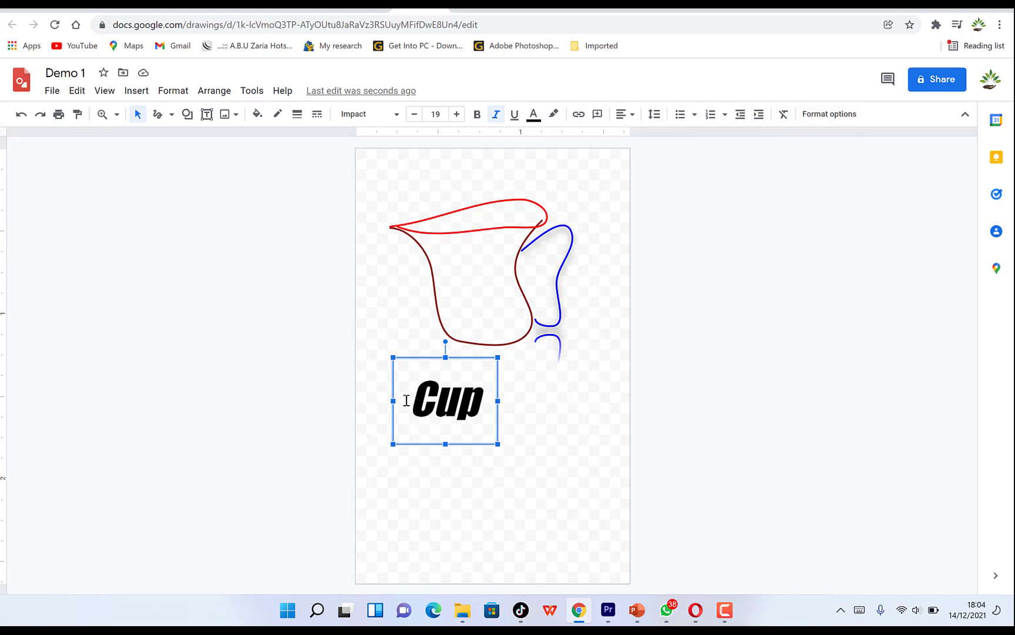
- Move the 'Cup' label so it sits centred beneath the cup's base
{"action": "left_click", "coordinate": [541, 445]}
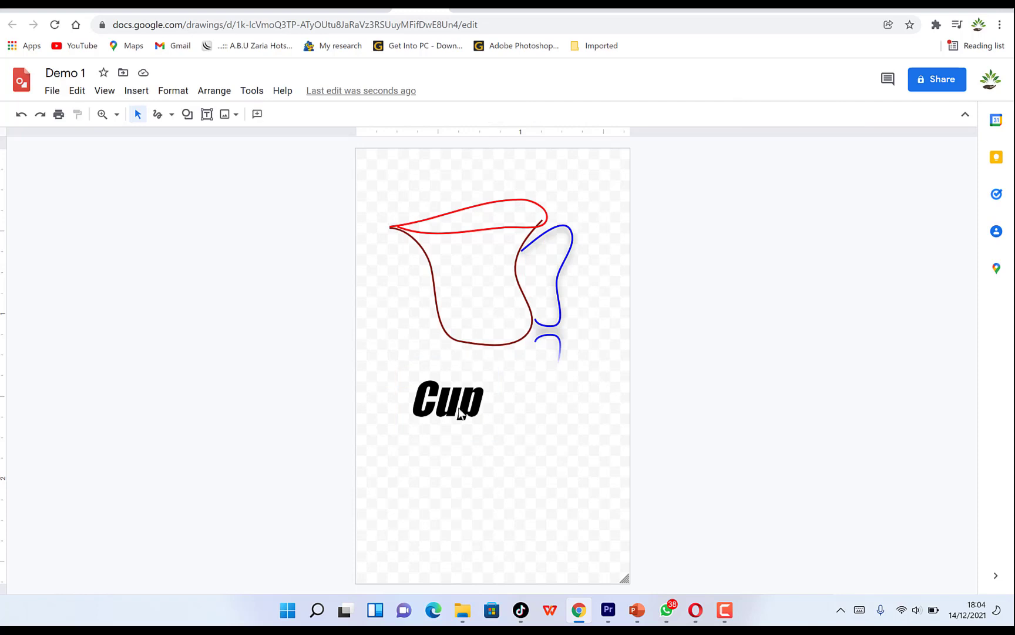
{"action": "left_click", "coordinate": [459, 408]}
{"action": "left_click_drag", "start_coordinate": [458, 409], "coordinate": [496, 391]}
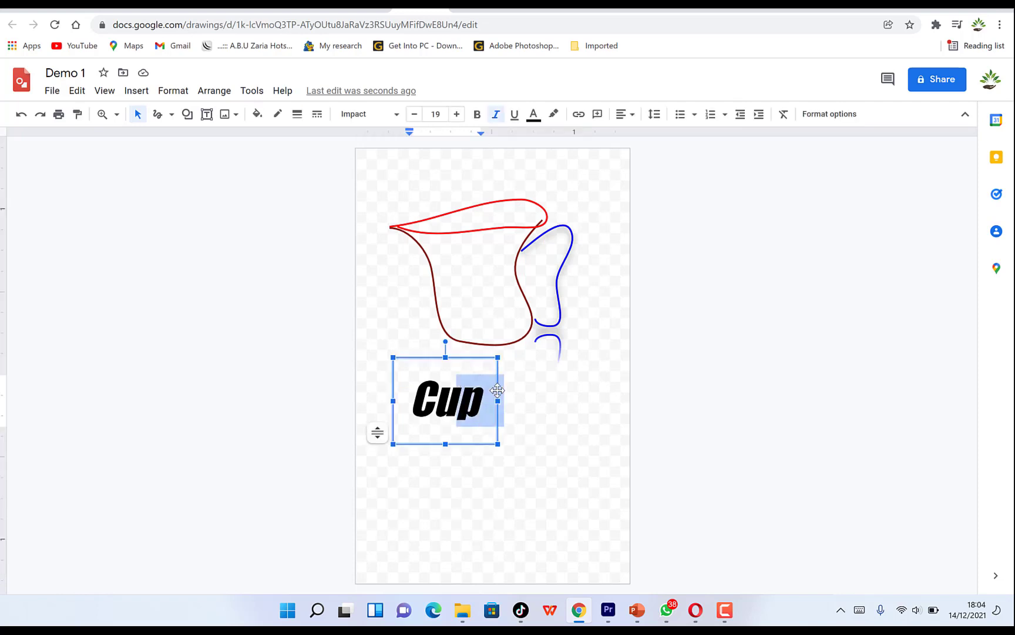
{"action": "left_click", "coordinate": [576, 452]}
{"action": "left_click", "coordinate": [480, 416]}
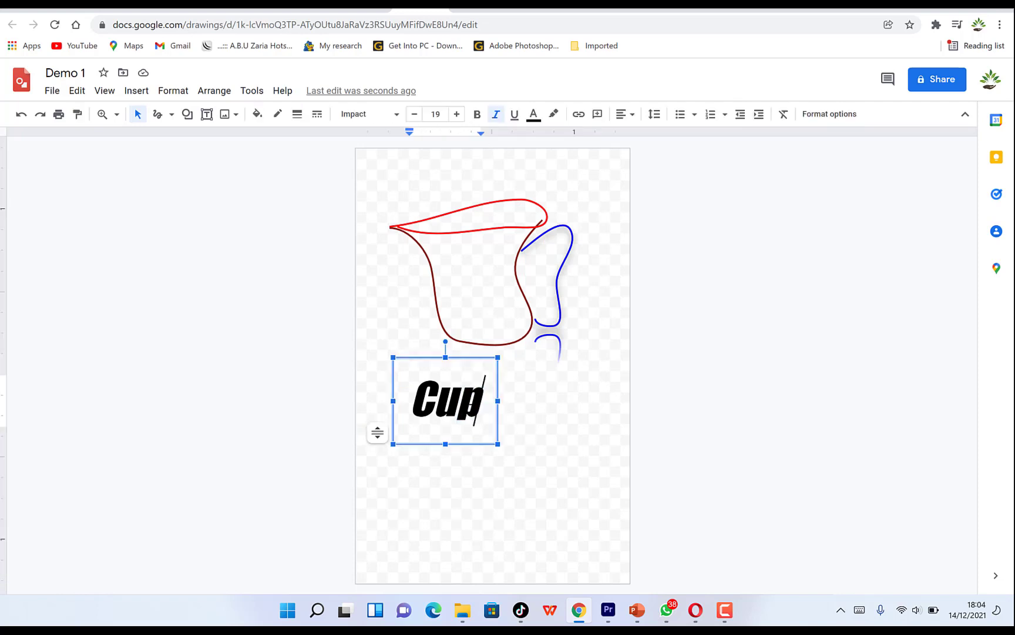
{"action": "left_click", "coordinate": [499, 410]}
{"action": "left_click_drag", "start_coordinate": [499, 409], "coordinate": [541, 390]}
{"action": "left_click", "coordinate": [500, 486]}
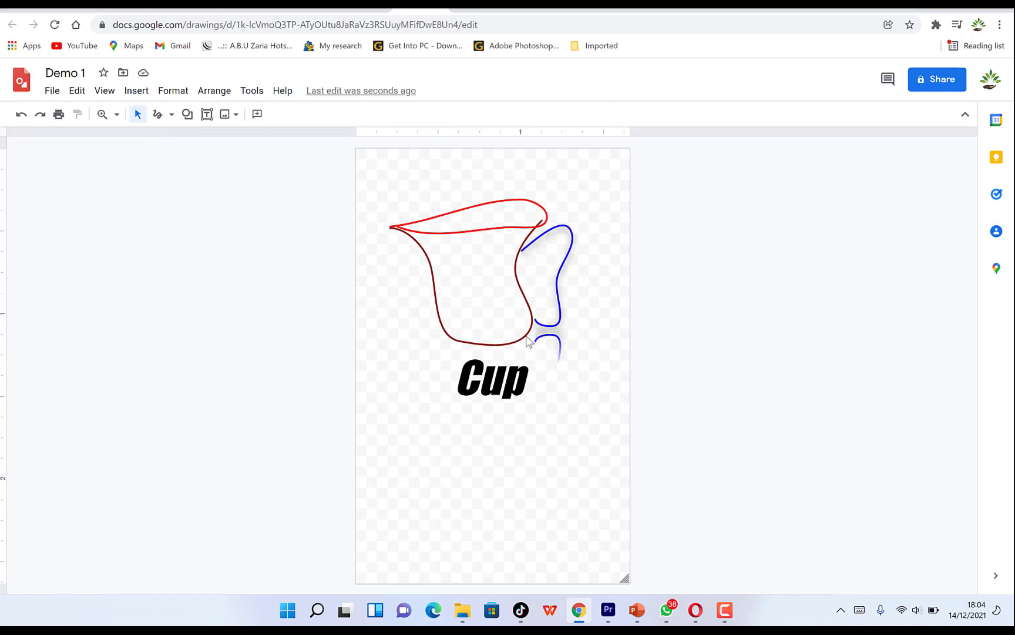
- Start uploading an image from the computer, showing the Downloads folder
{"action": "left_click", "coordinate": [207, 115]}
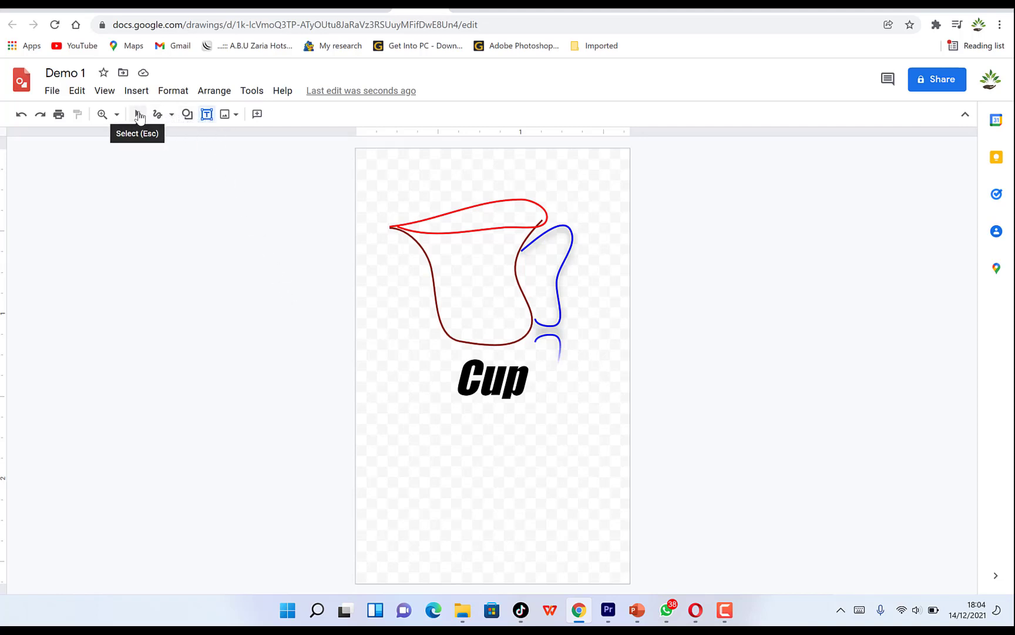
{"action": "left_click", "coordinate": [236, 115]}
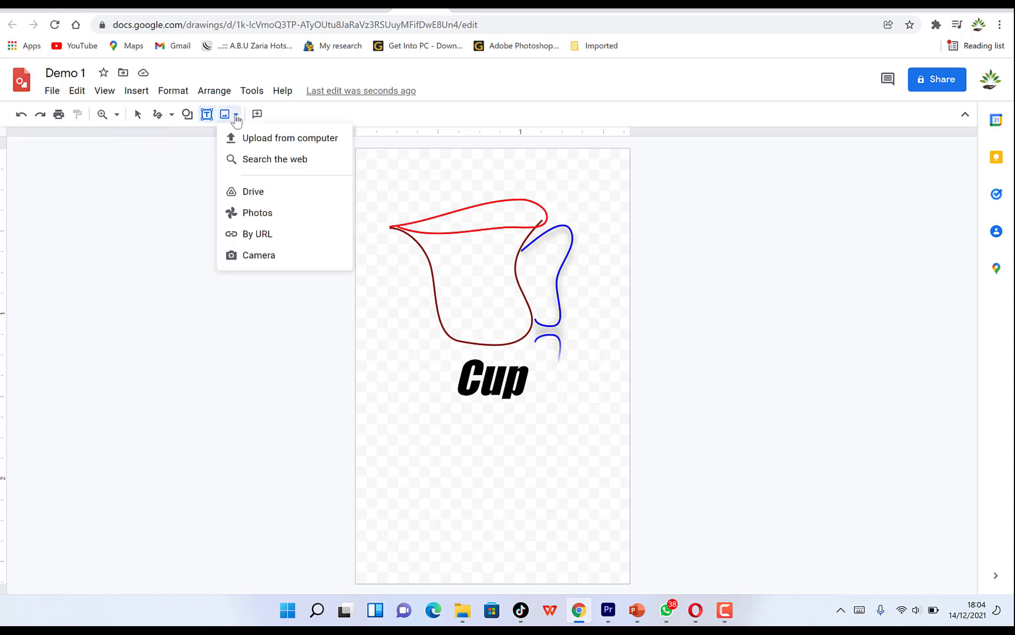
{"action": "left_click", "coordinate": [262, 147]}
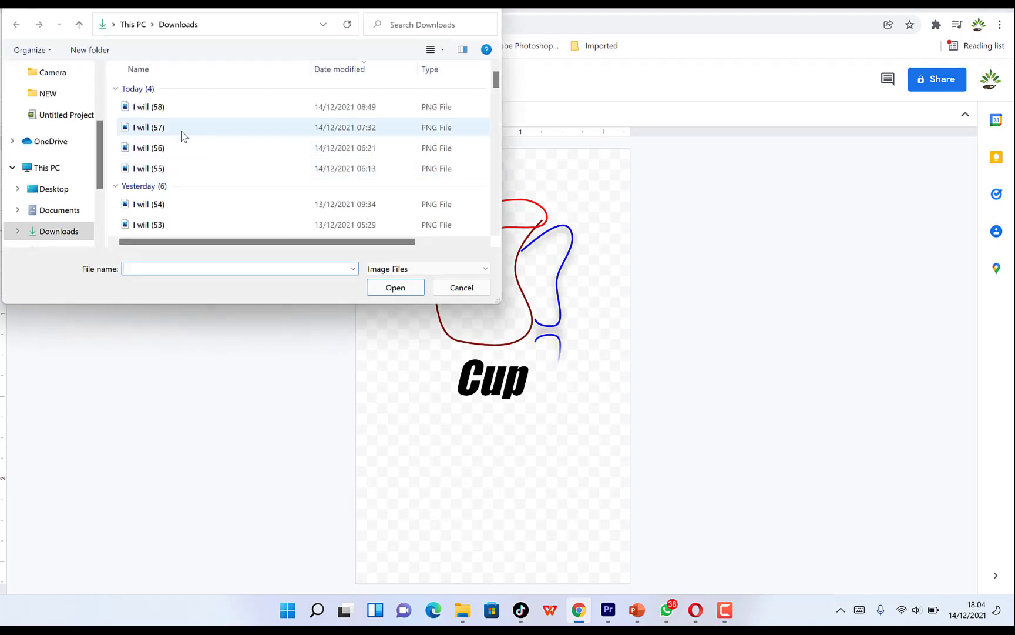